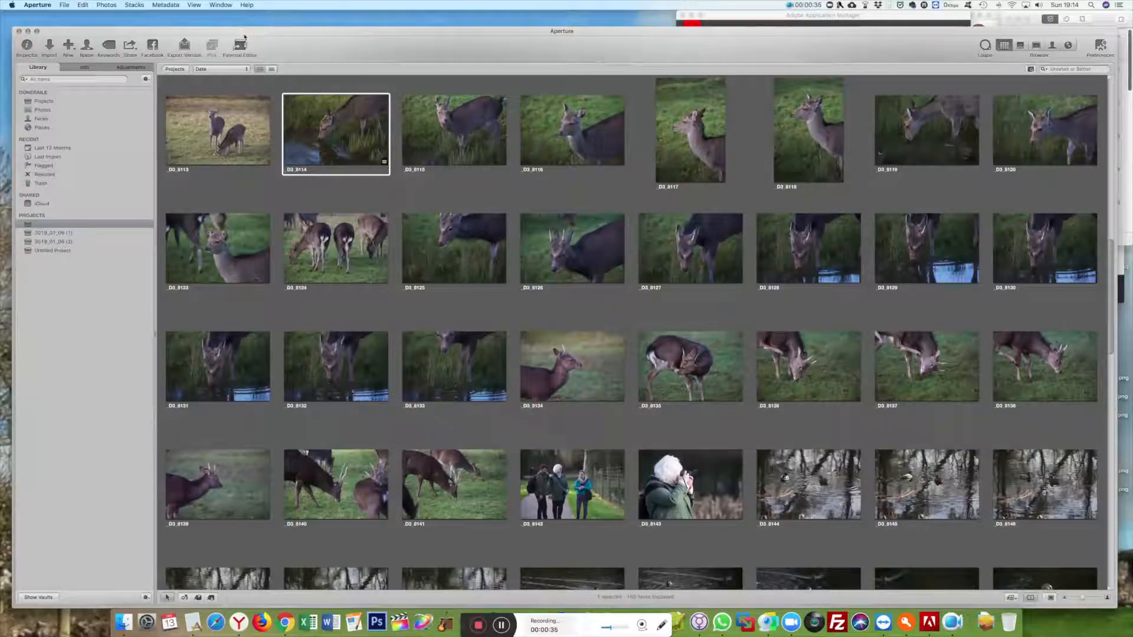
# - Auto-adjust the Luminance levels of deer photo _D3_8114, refining the black point to 0.07 and the white point to about 0.73
pyautogui.press('h')
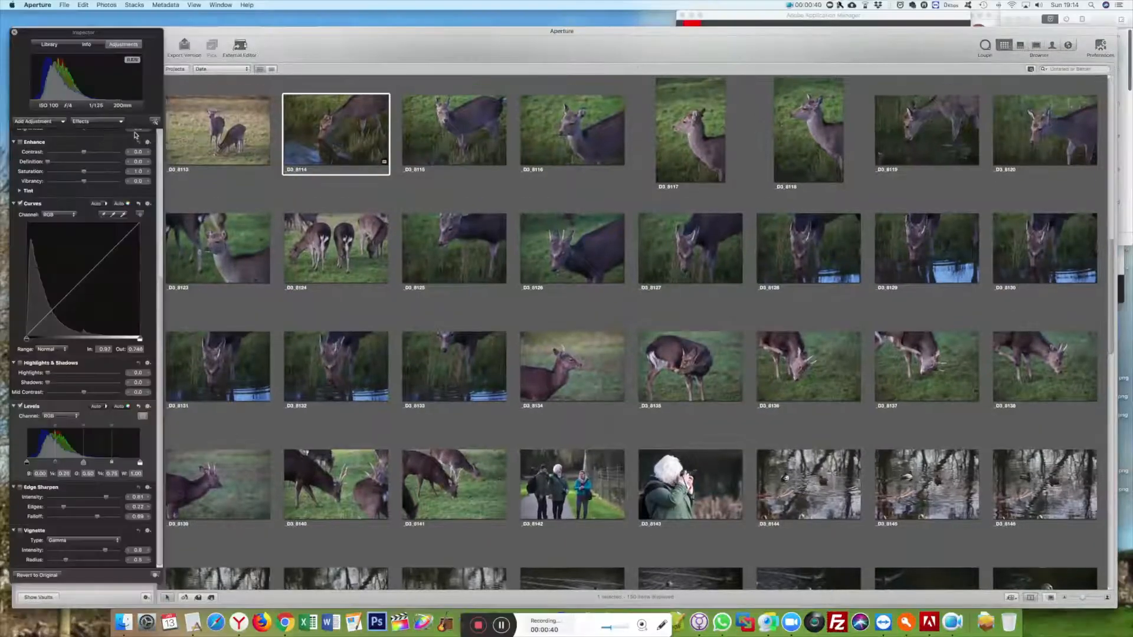
pyautogui.scroll(-2, 79, 415)
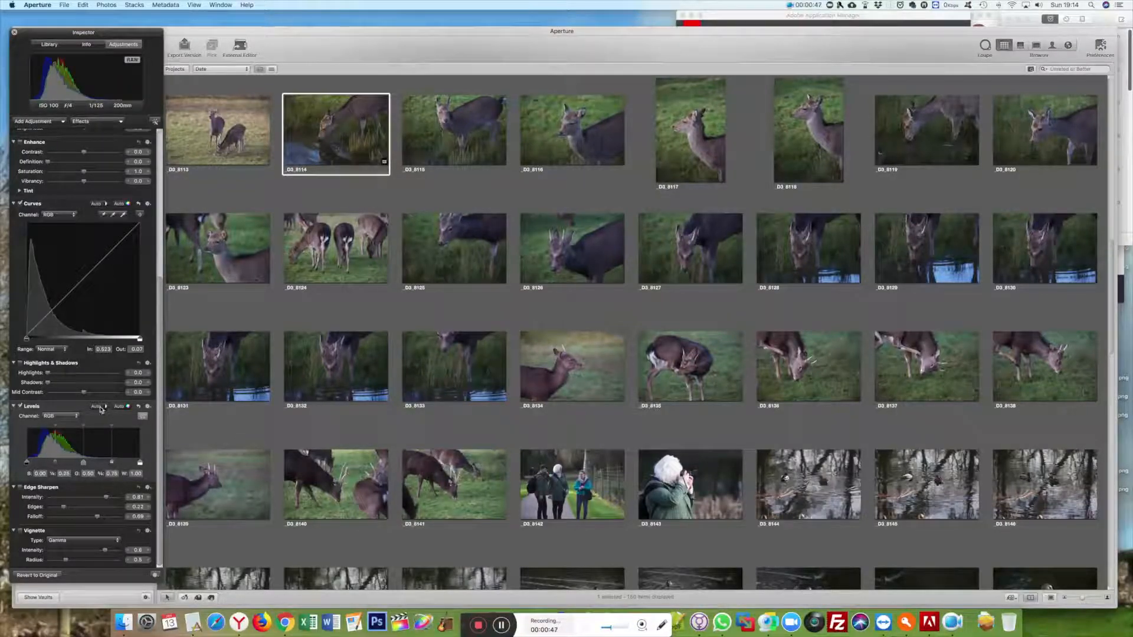
pyautogui.click(61, 416)
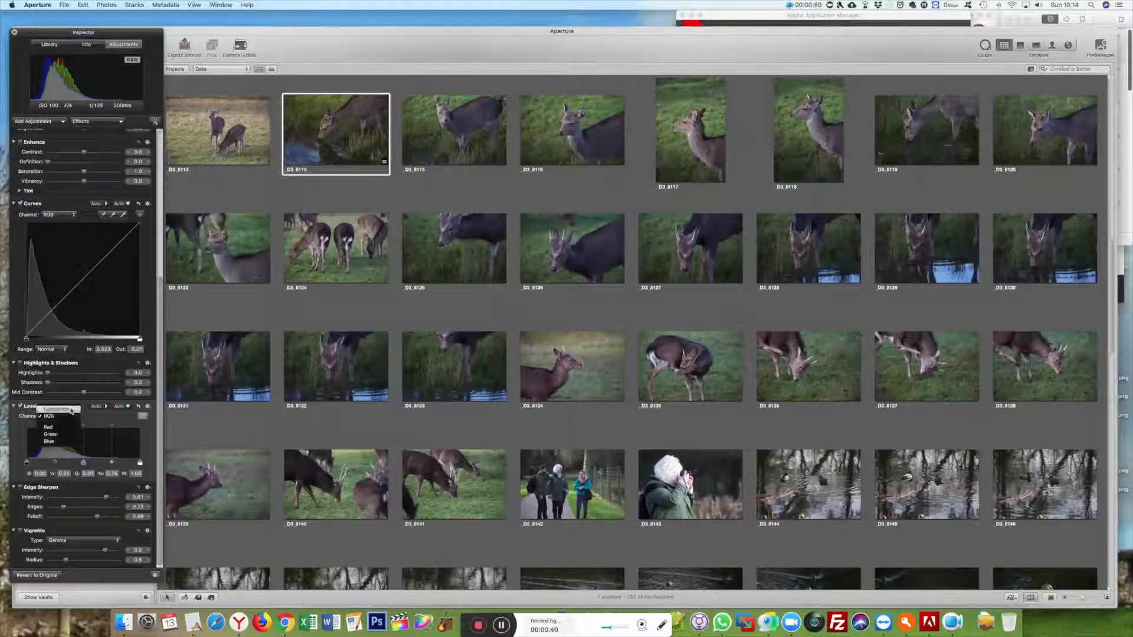
pyautogui.click(69, 413)
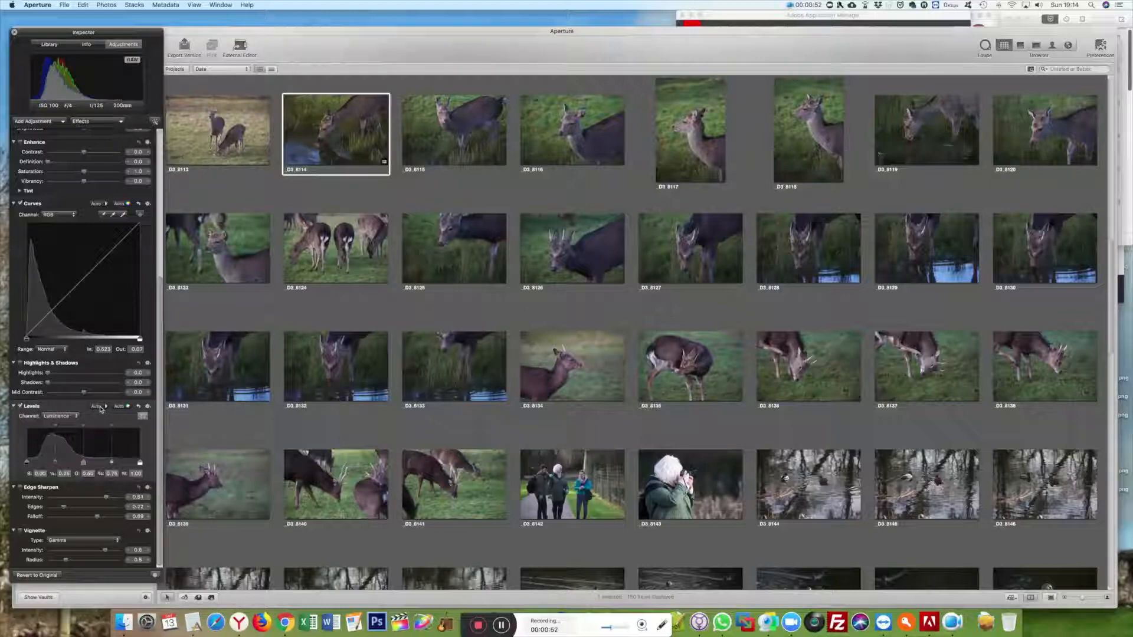
pyautogui.click(101, 409)
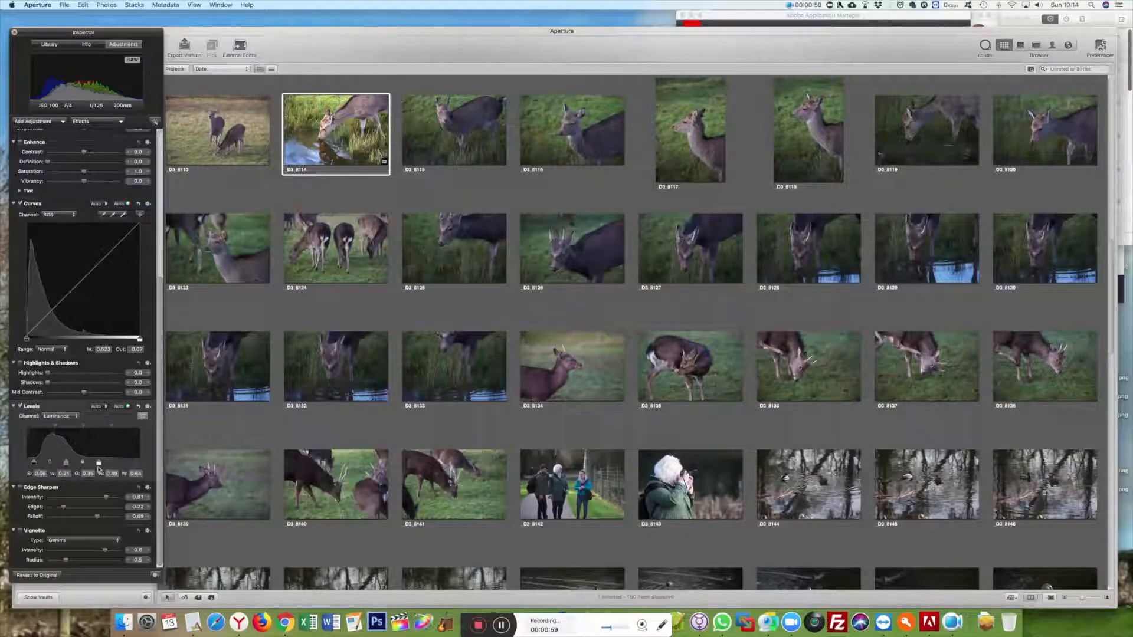
pyautogui.moveTo(100, 466); pyautogui.dragTo(110, 466)
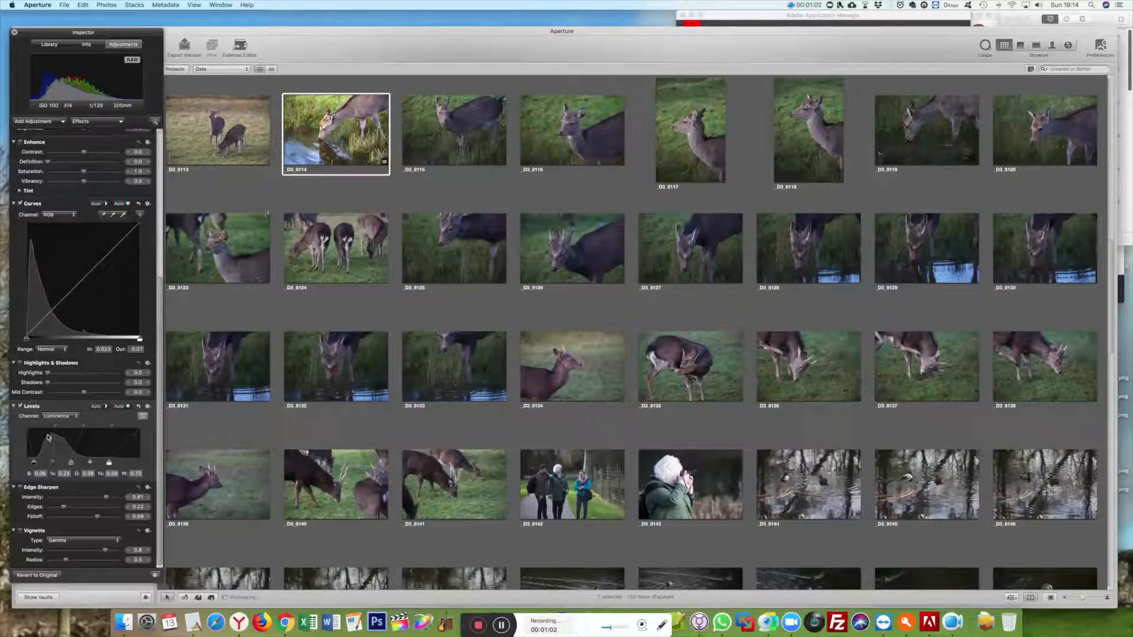
pyautogui.moveTo(37, 461); pyautogui.dragTo(35, 465)
# - Show the deer photo alone at full size and compare it with the Levels adjustment off and on
pyautogui.click(1058, 46)
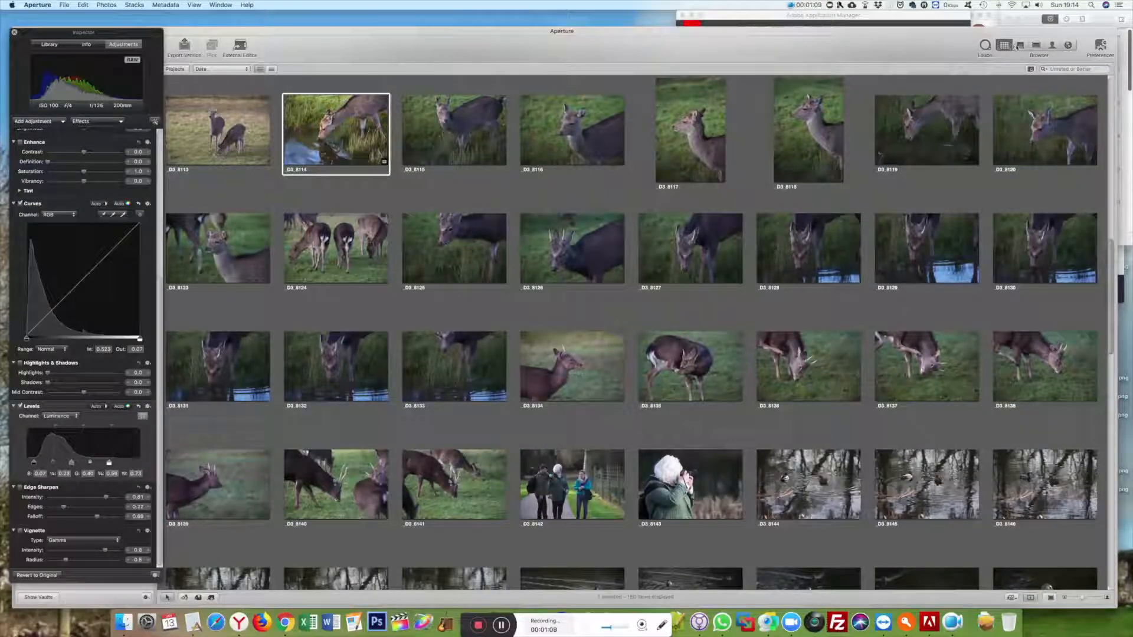
pyautogui.click(1037, 46)
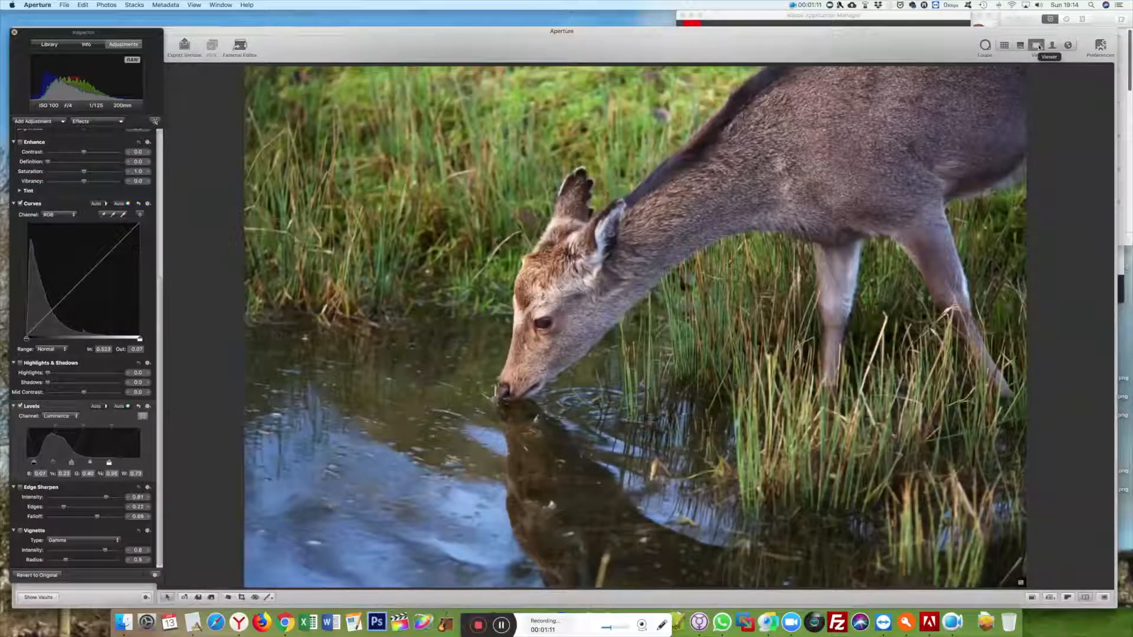
pyautogui.click(20, 406)
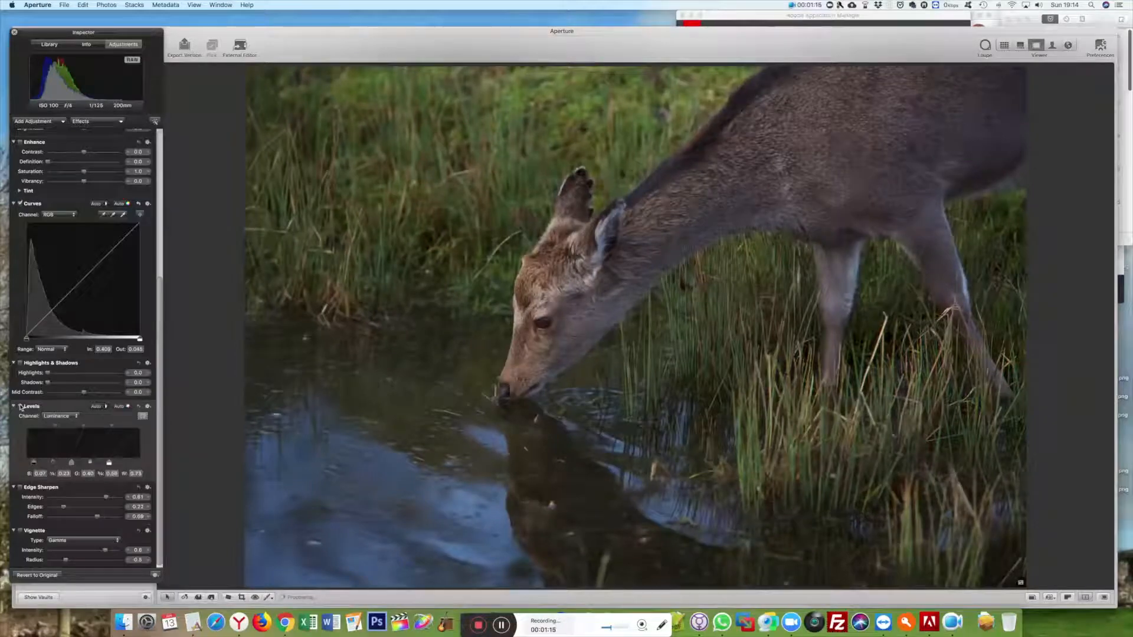
pyautogui.click(20, 406)
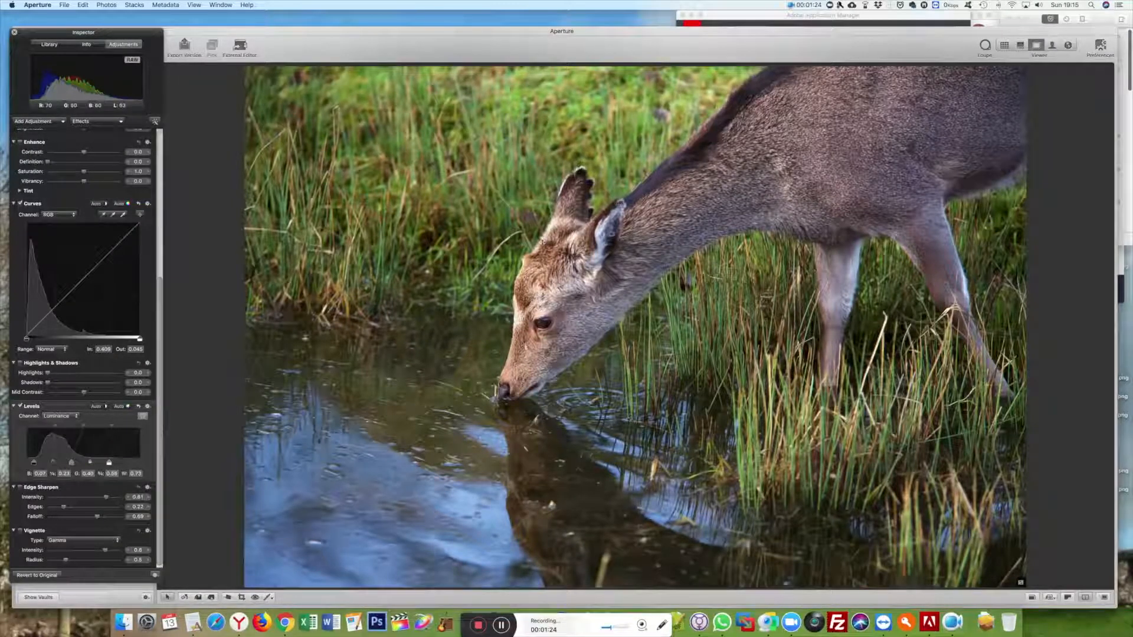
# - Shape the RGB curve into a gentle S with raised highlights and lowered shadows, and compare the photo without it
pyautogui.moveTo(105, 255); pyautogui.dragTo(105, 251)
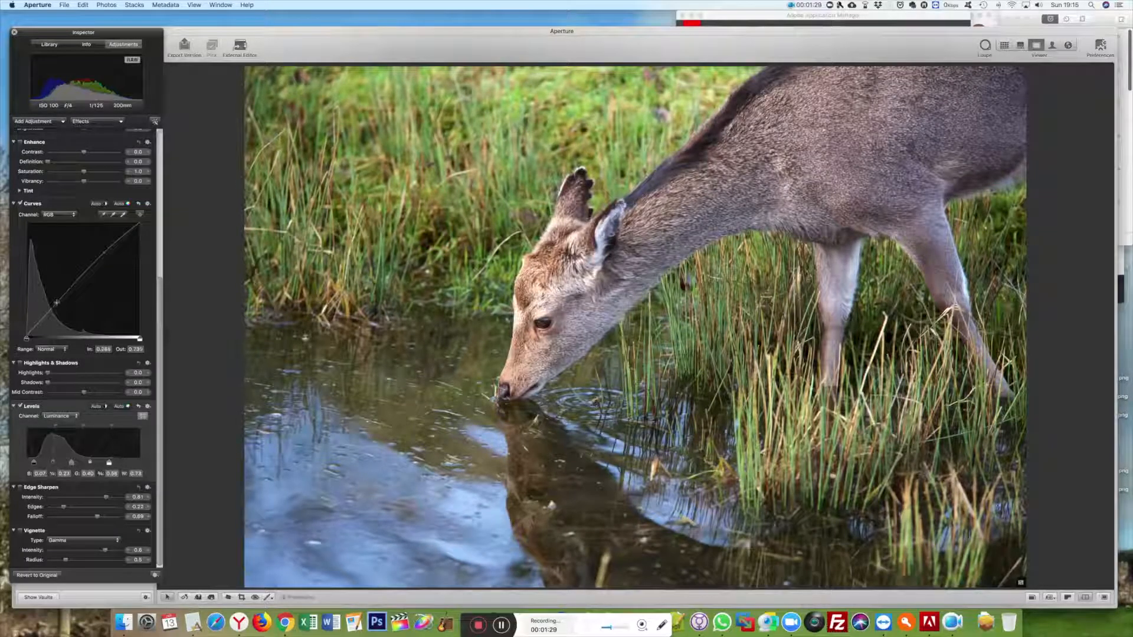
pyautogui.moveTo(58, 302); pyautogui.dragTo(60, 306)
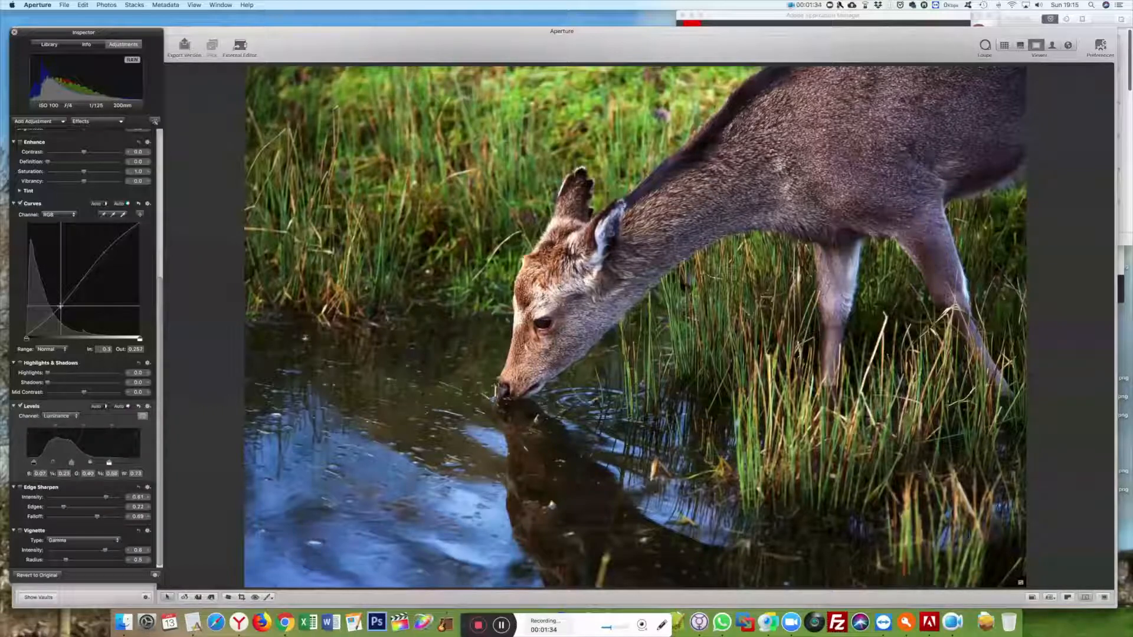
pyautogui.click(21, 204)
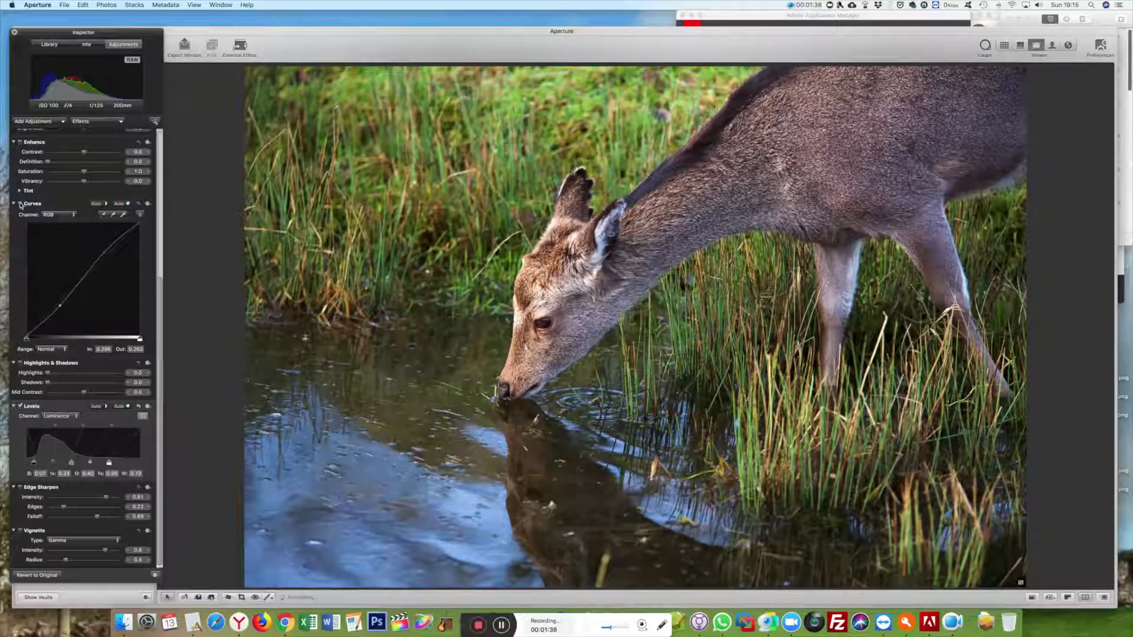
pyautogui.click(21, 203)
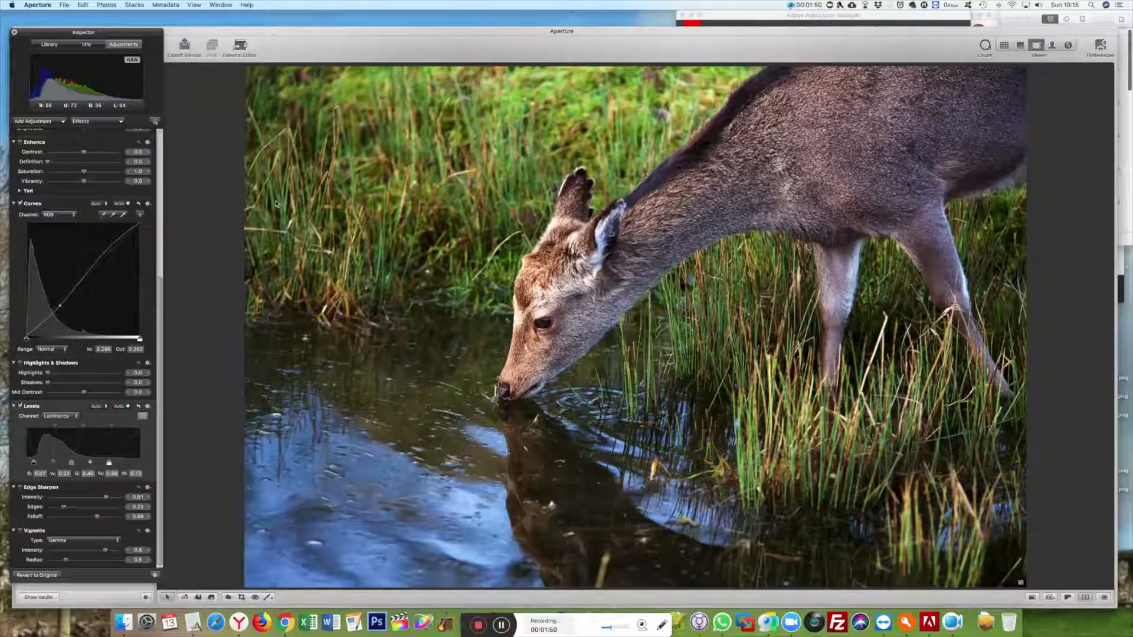
# - Open the adjusted deer photo in Photoshop as the external editor and reposition the Photoshop window
pyautogui.click(240, 46)
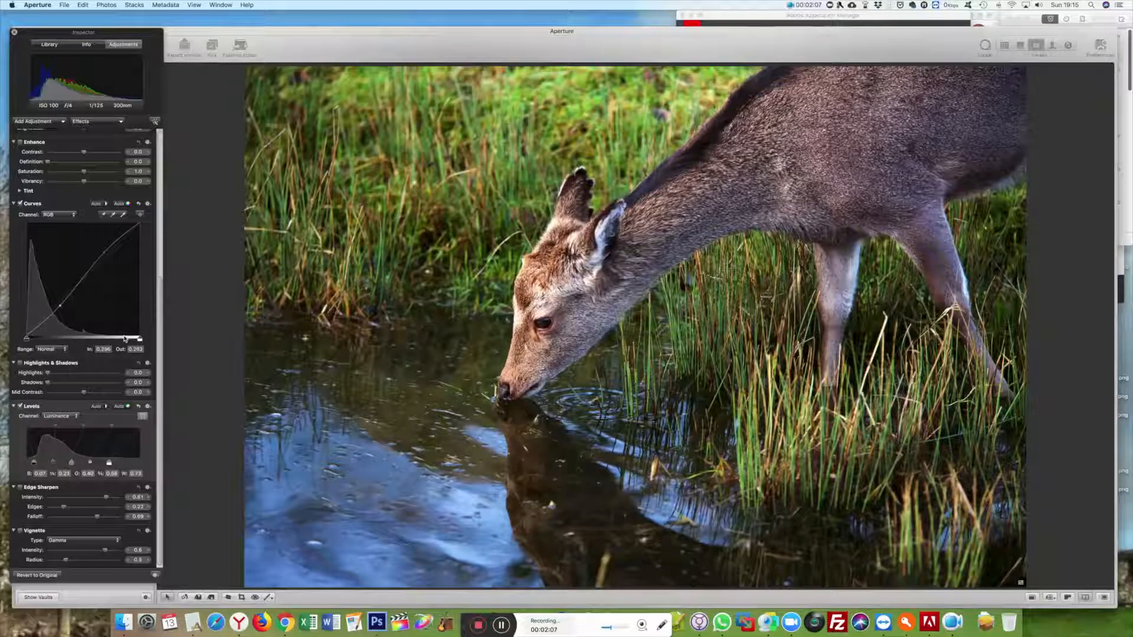
pyautogui.press('f')
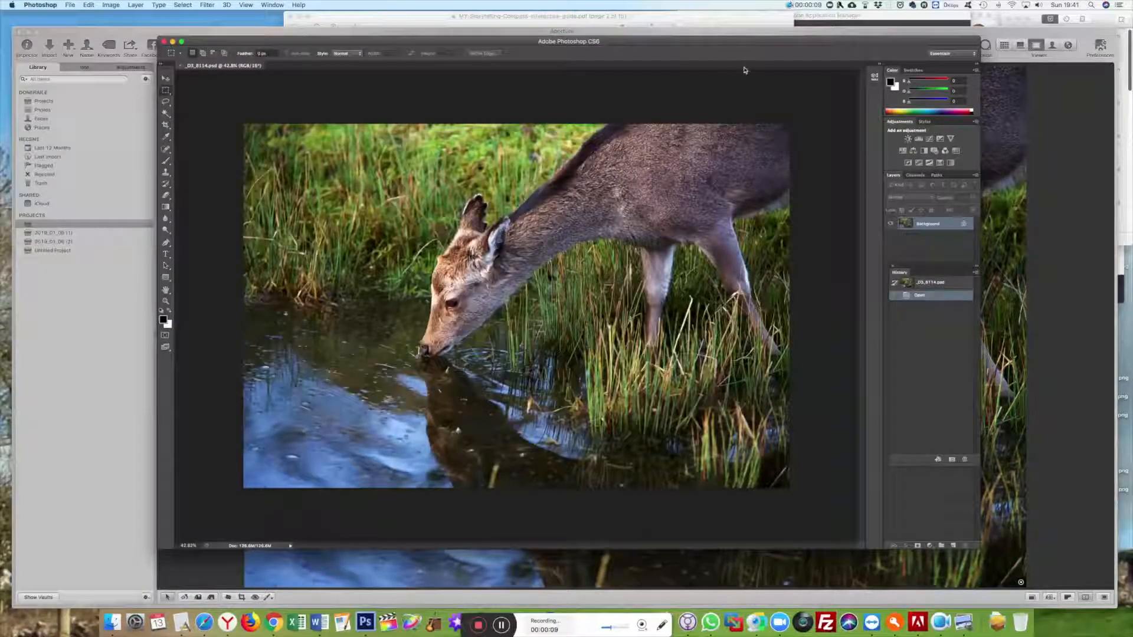
pyautogui.moveTo(673, 43); pyautogui.dragTo(648, 59)
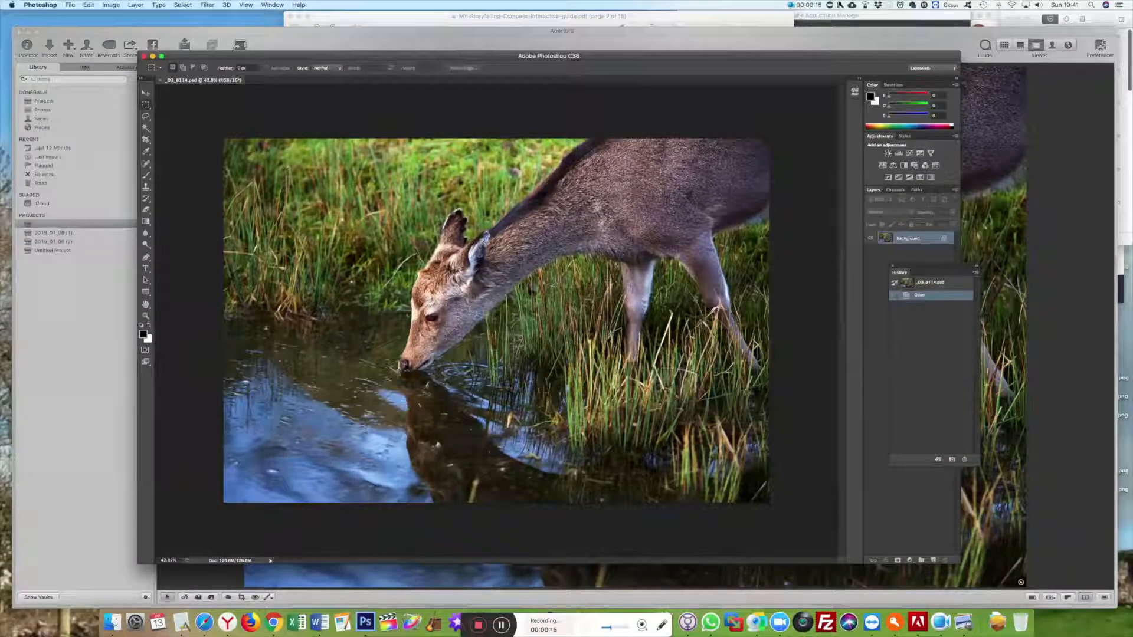
# - Draw a freehand Lasso selection around the deer and add a missed area near its head to the selection
pyautogui.click(146, 117)
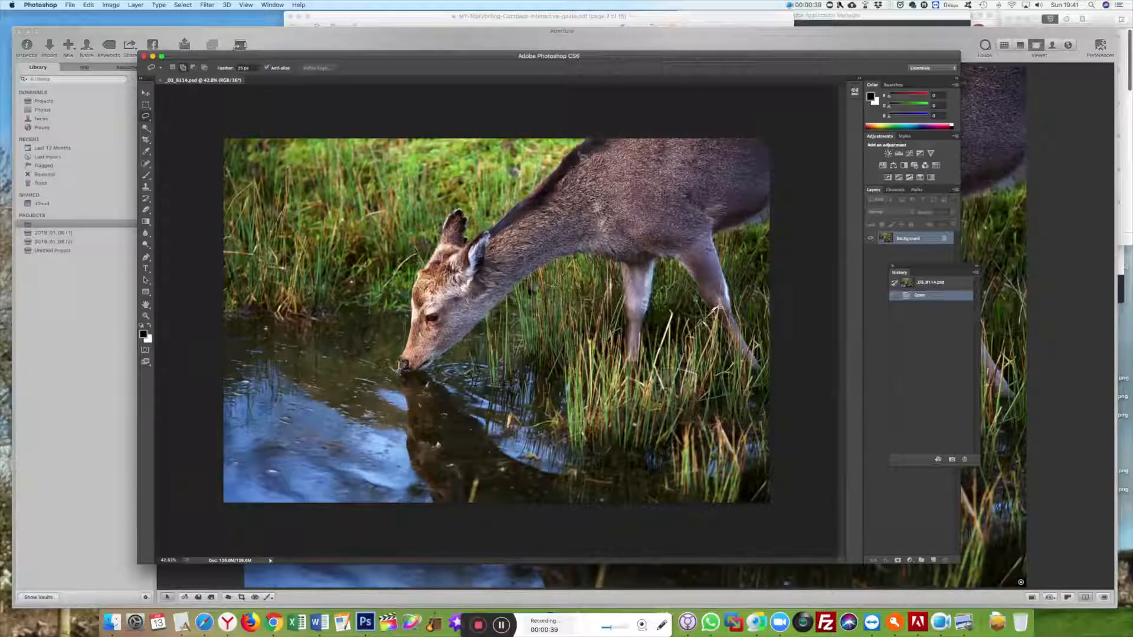
pyautogui.moveTo(495, 229)
pyautogui.mouseDown()
pyautogui.moveTo(476, 242)
pyautogui.moveTo(468, 229)
pyautogui.mouseUp()
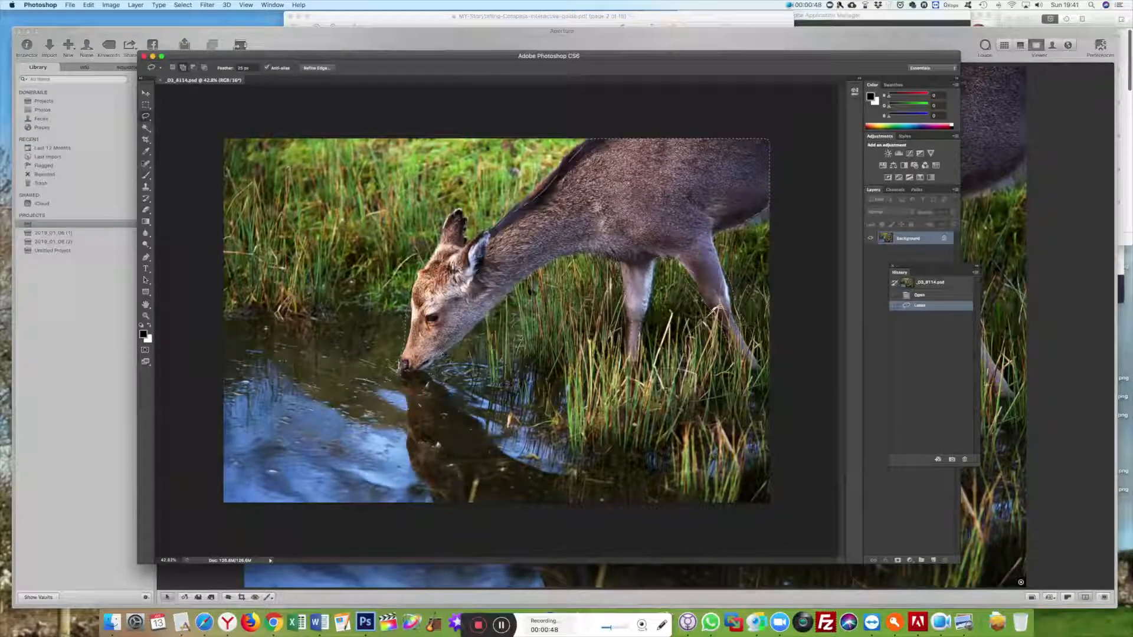
pyautogui.moveTo(461, 313); pyautogui.dragTo(464, 308)
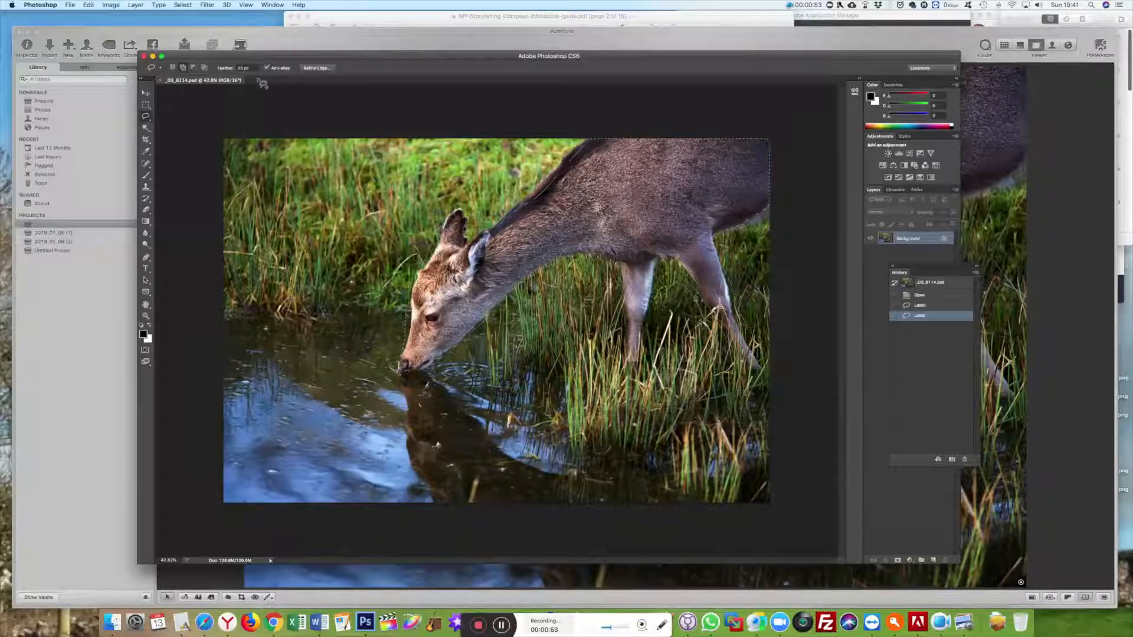
# - Feather the deer selection with a radius of 150 pixels
pyautogui.rightClick(544, 233)
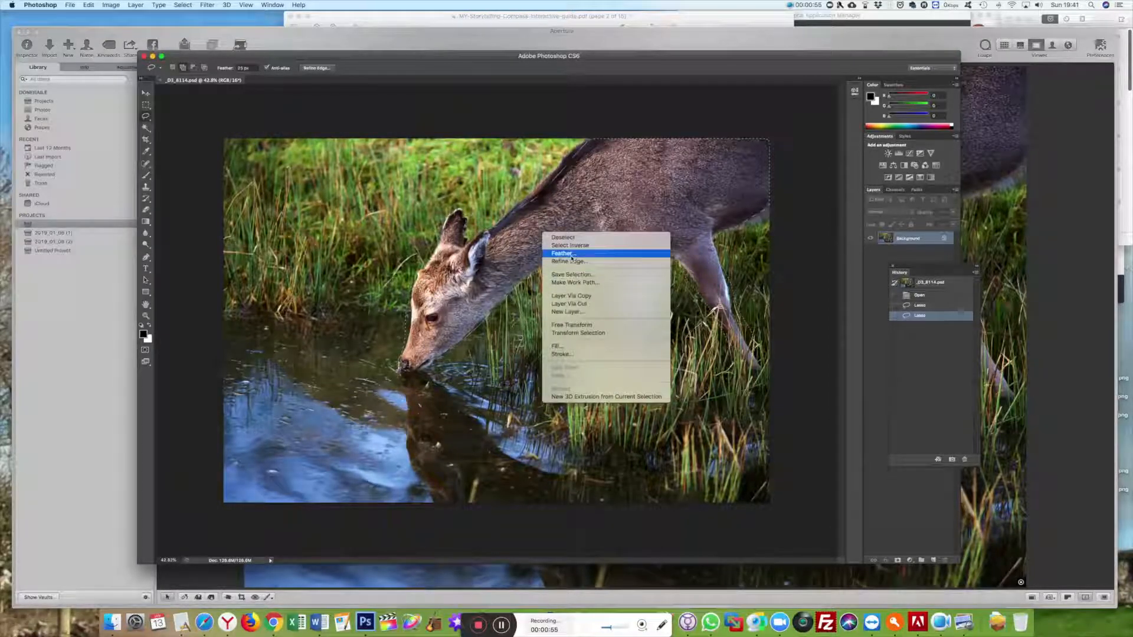
pyautogui.click(569, 255)
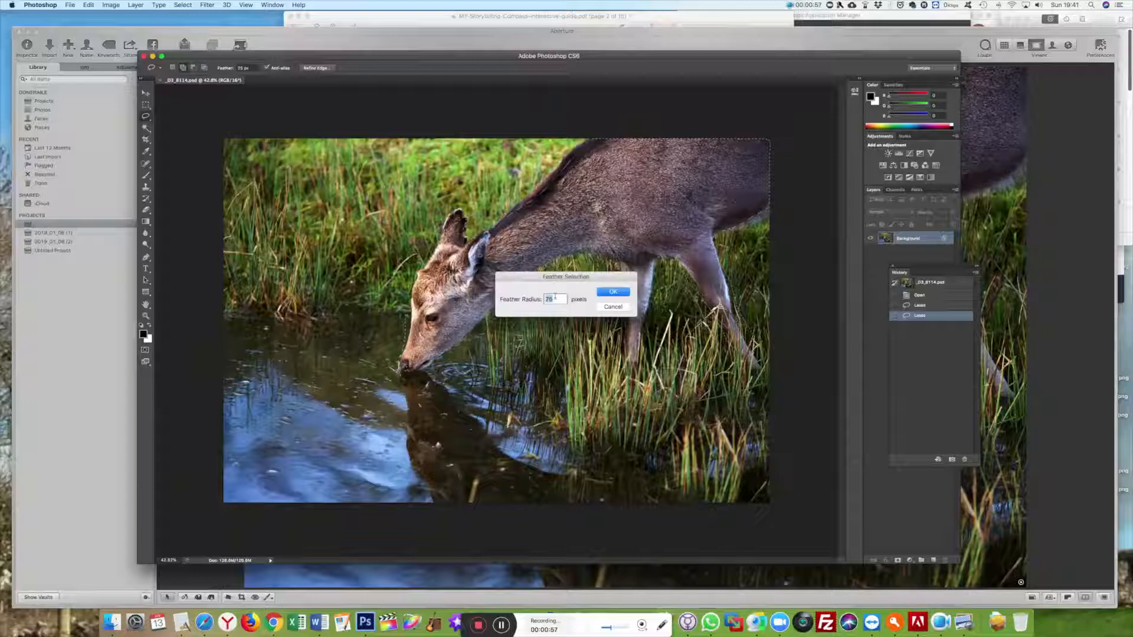
pyautogui.write('150')
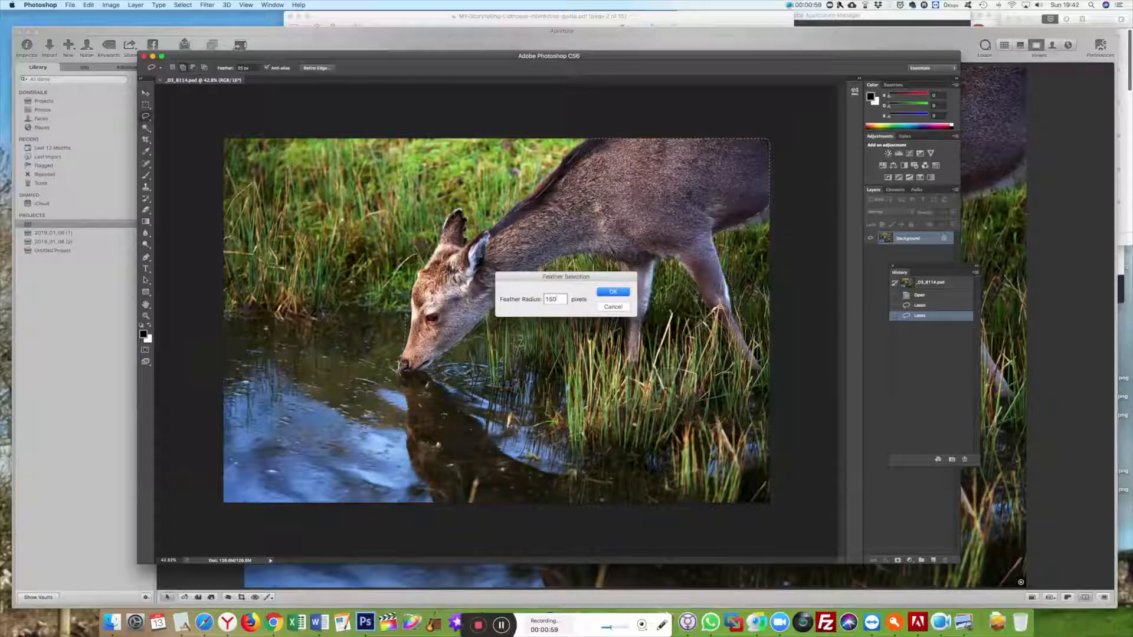
pyautogui.press('Return')
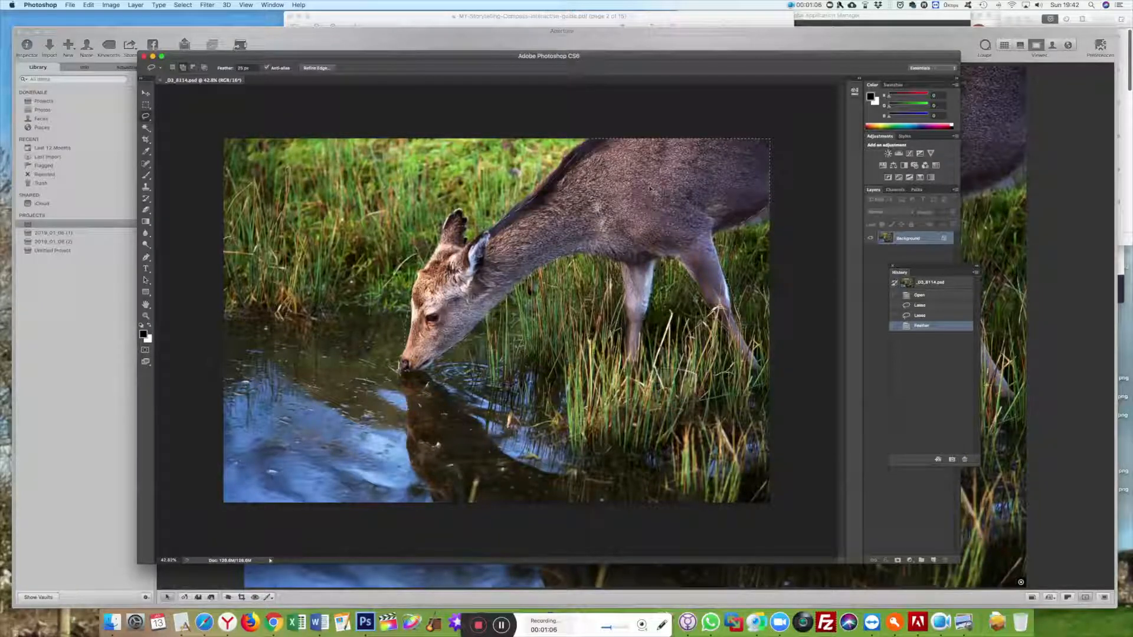
# - Copy the feathered deer selection to a new layer with Layer Via Copy
pyautogui.hotkey('ctrl', 'l')
pyautogui.click(135, 5)
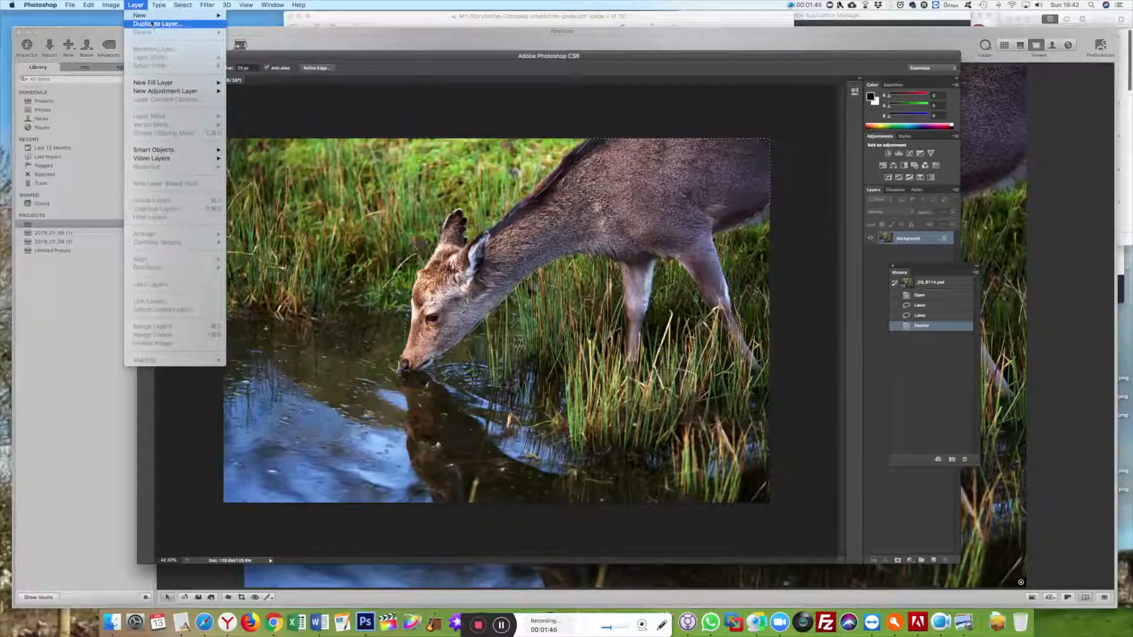
pyautogui.moveTo(145, 15)
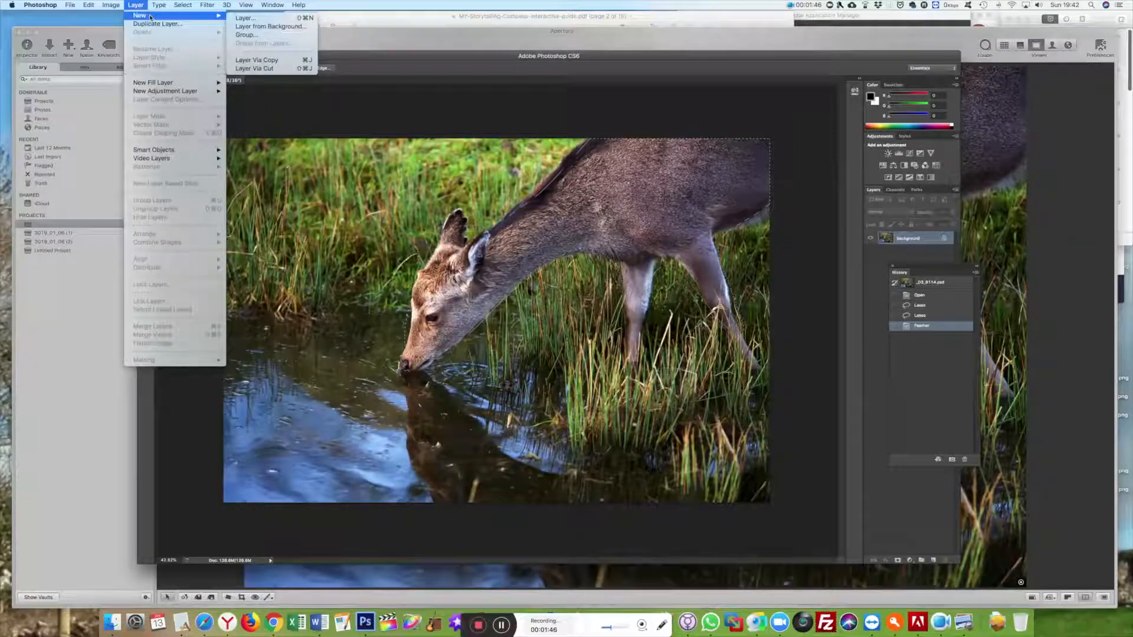
pyautogui.click(272, 61)
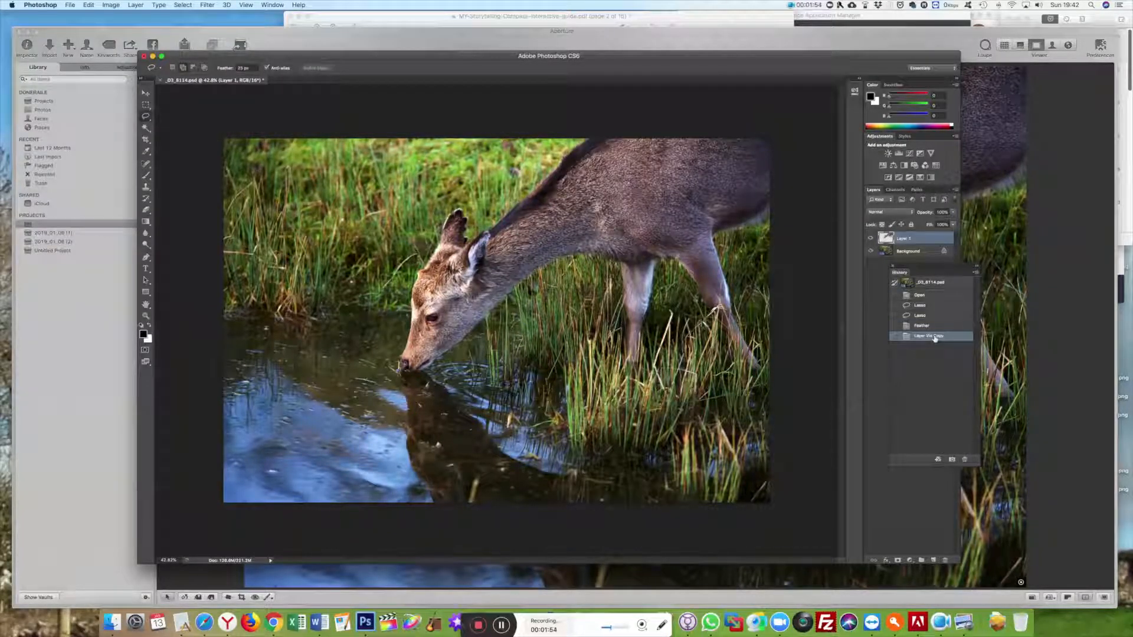
# - Apply Levels to the copied deer layer with input levels of about 19 and 230, and set the layer's opacity to 100%
pyautogui.press('super+l')
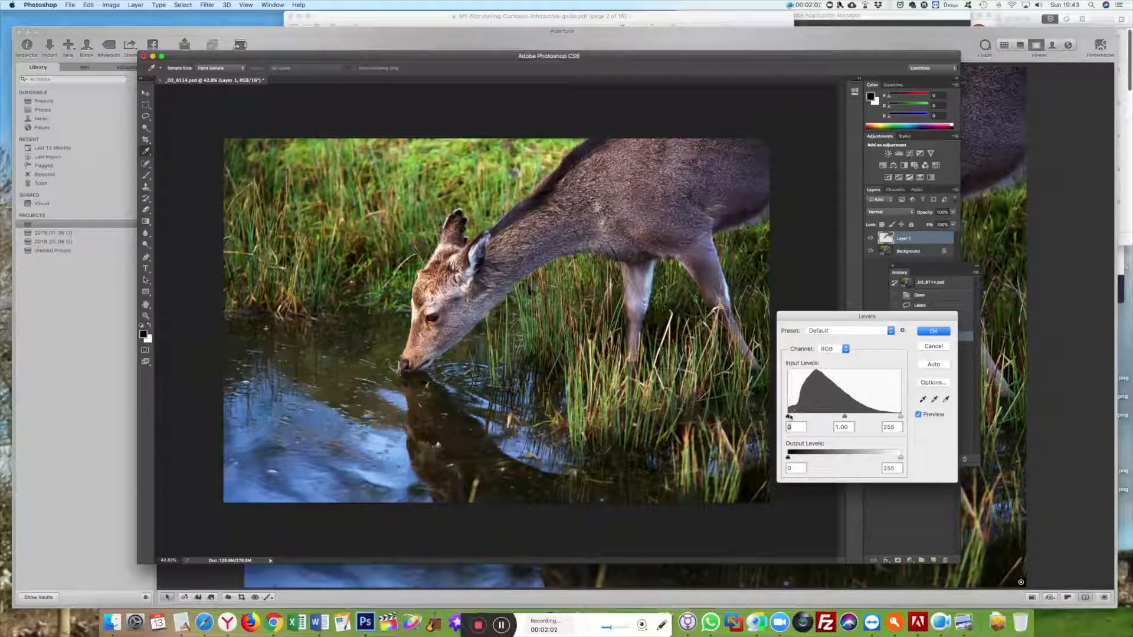
pyautogui.moveTo(790, 419); pyautogui.dragTo(800, 417)
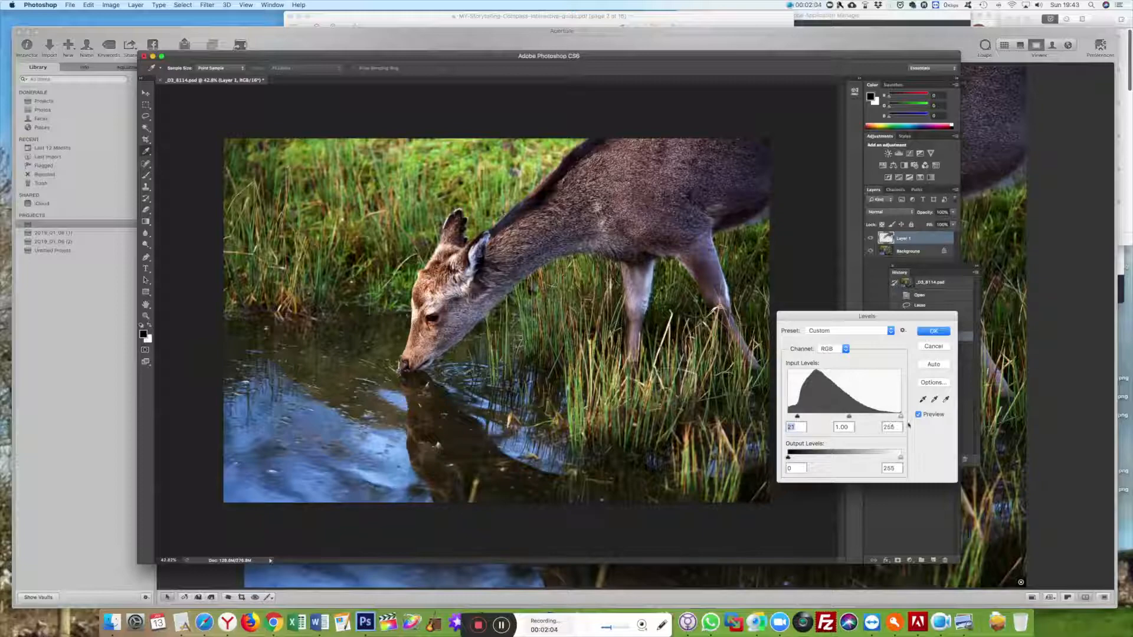
pyautogui.moveTo(900, 417); pyautogui.dragTo(890, 418)
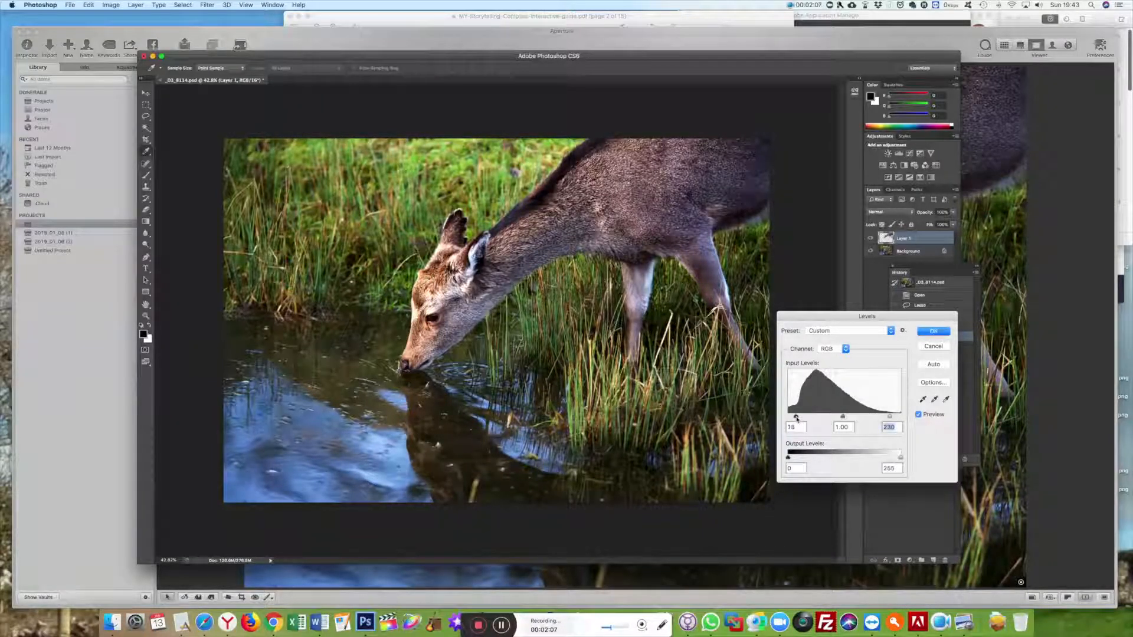
pyautogui.moveTo(796, 418); pyautogui.dragTo(797, 418)
pyautogui.click(934, 332)
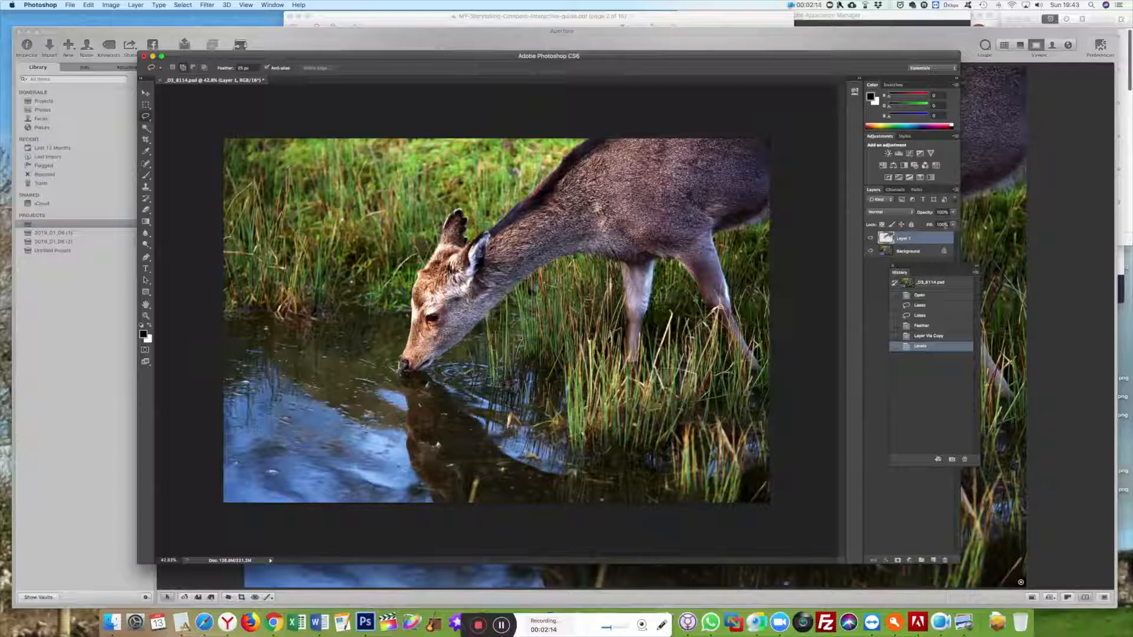
pyautogui.click(953, 212)
pyautogui.moveTo(955, 223)
pyautogui.mouseDown()
pyautogui.moveTo(902, 226)
pyautogui.moveTo(958, 227)
pyautogui.mouseUp()
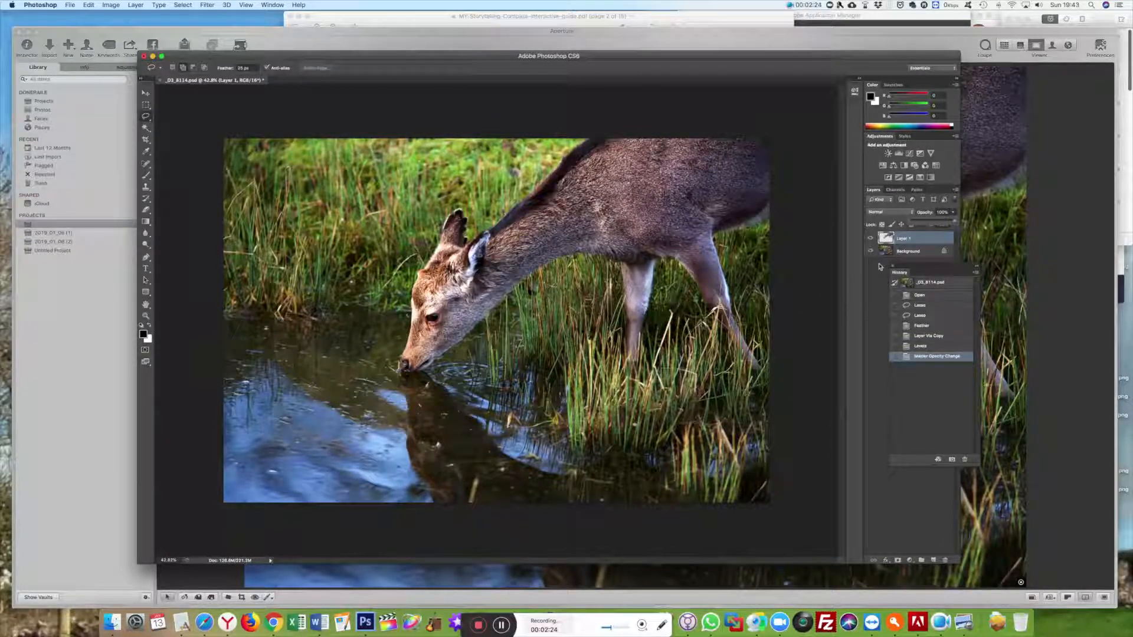
# - On the Background layer, draw a Lasso selection around the grassy bank behind the deer, down to the waterline
pyautogui.click(906, 251)
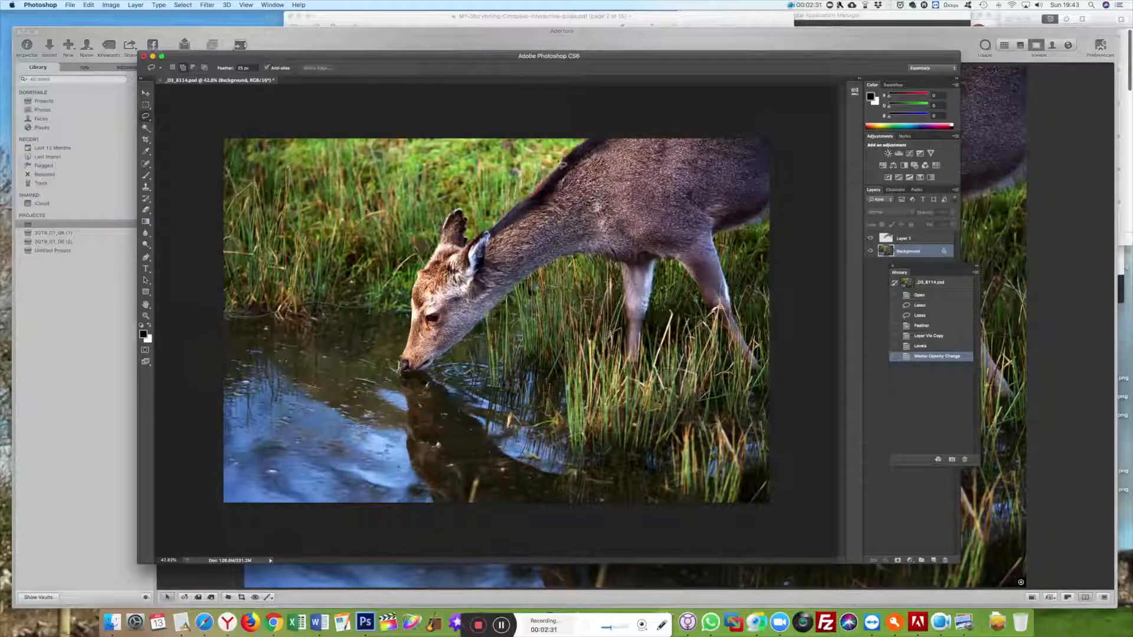
pyautogui.moveTo(233, 330); pyautogui.dragTo(242, 319)
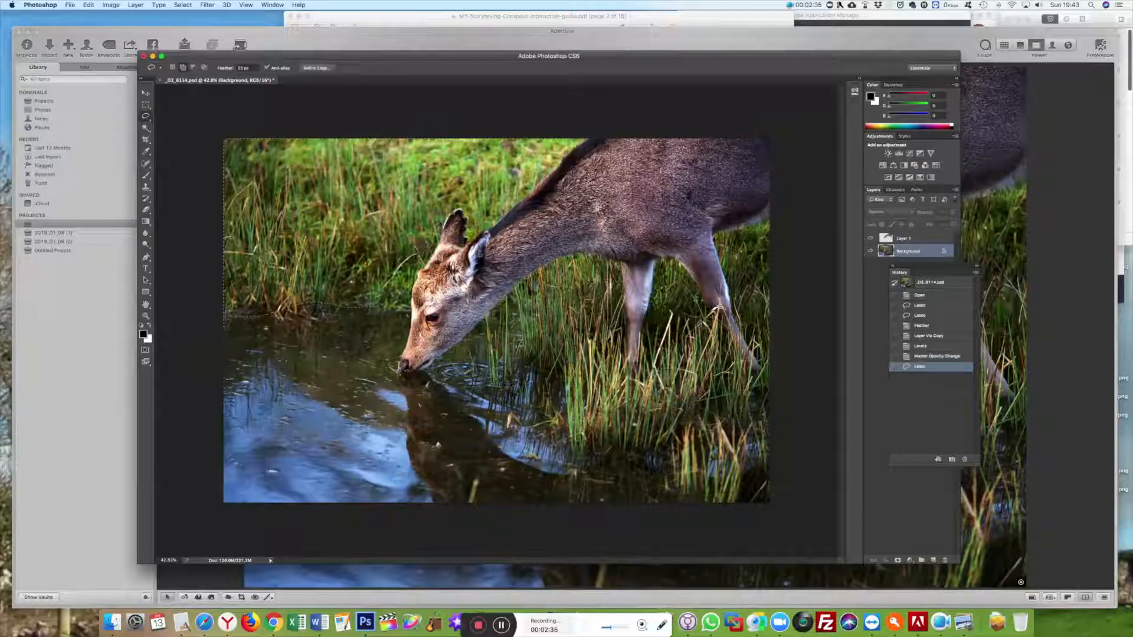
pyautogui.click(182, 68)
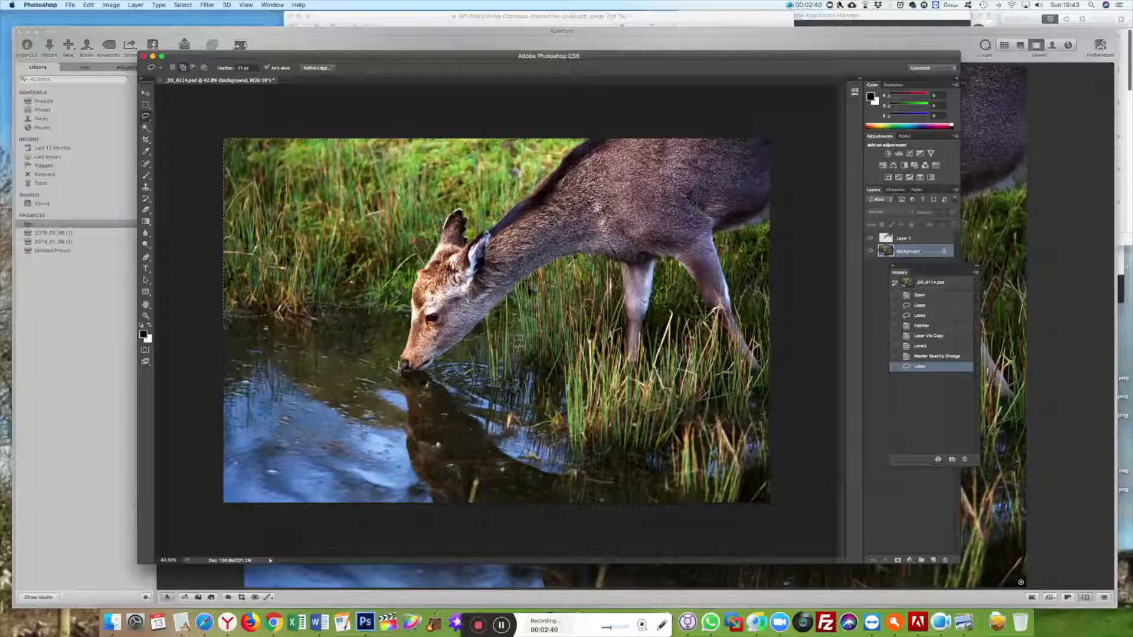
# - Extend the Lasso selection to the grass around the deer's legs and feather the selection
pyautogui.moveTo(508, 385)
pyautogui.mouseDown()
pyautogui.moveTo(586, 446)
pyautogui.moveTo(731, 508)
pyautogui.moveTo(826, 418)
pyautogui.moveTo(789, 230)
pyautogui.moveTo(729, 234)
pyautogui.moveTo(766, 366)
pyautogui.moveTo(724, 351)
pyautogui.moveTo(687, 283)
pyautogui.moveTo(663, 289)
pyautogui.moveTo(646, 381)
pyautogui.moveTo(613, 275)
pyautogui.moveTo(600, 272)
pyautogui.moveTo(579, 297)
pyautogui.mouseUp()
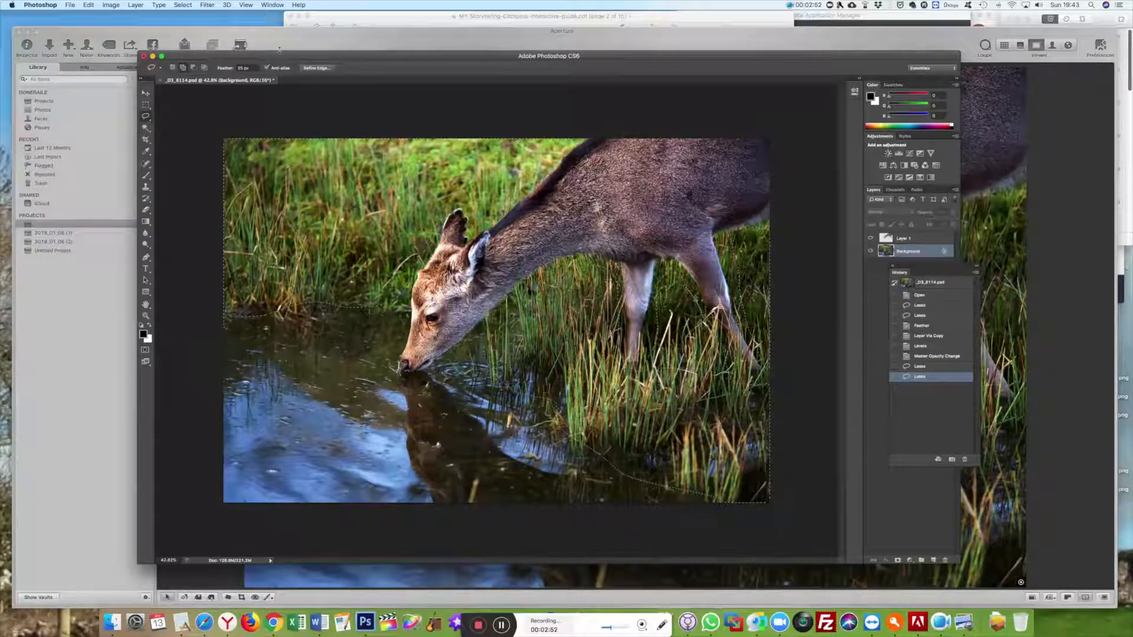
pyautogui.click(239, 68)
pyautogui.rightClick(555, 352)
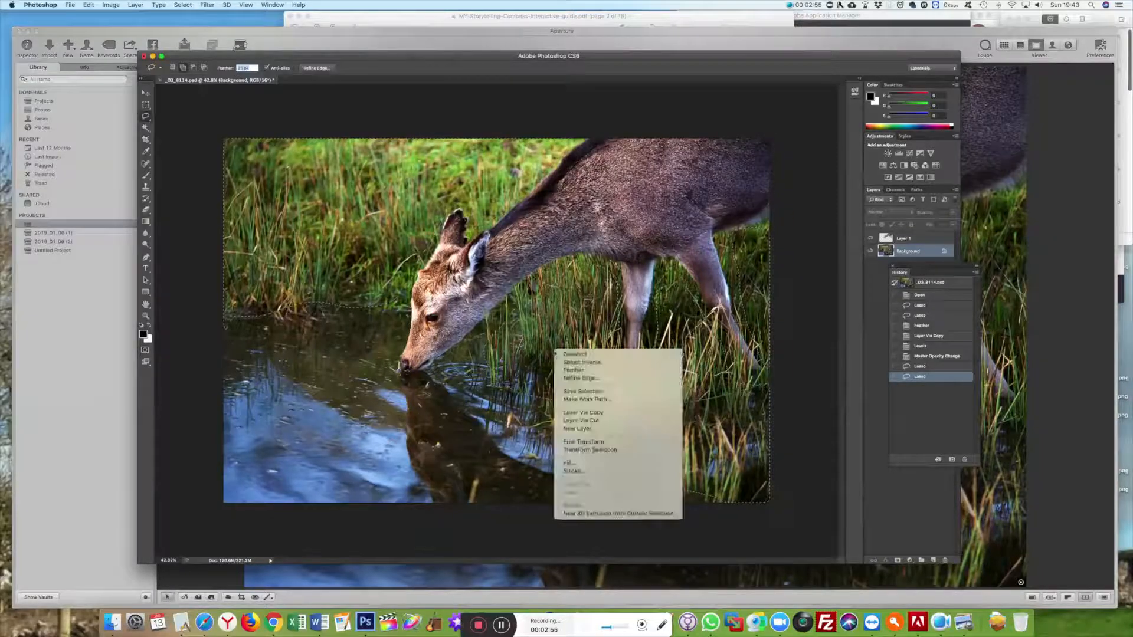
pyautogui.click(590, 372)
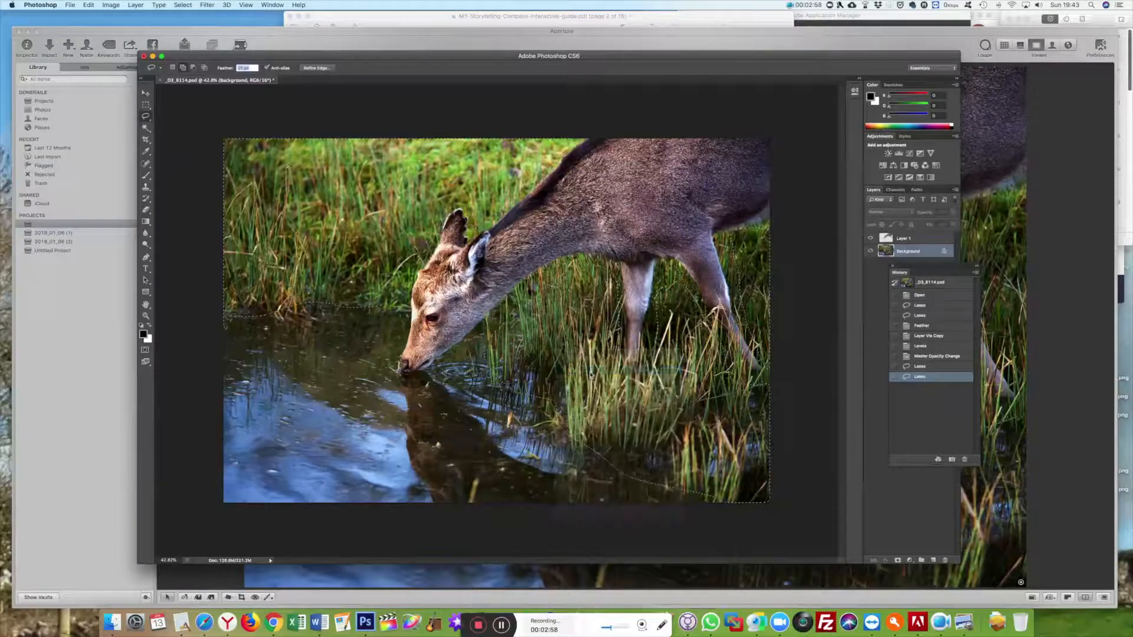
pyautogui.click(611, 293)
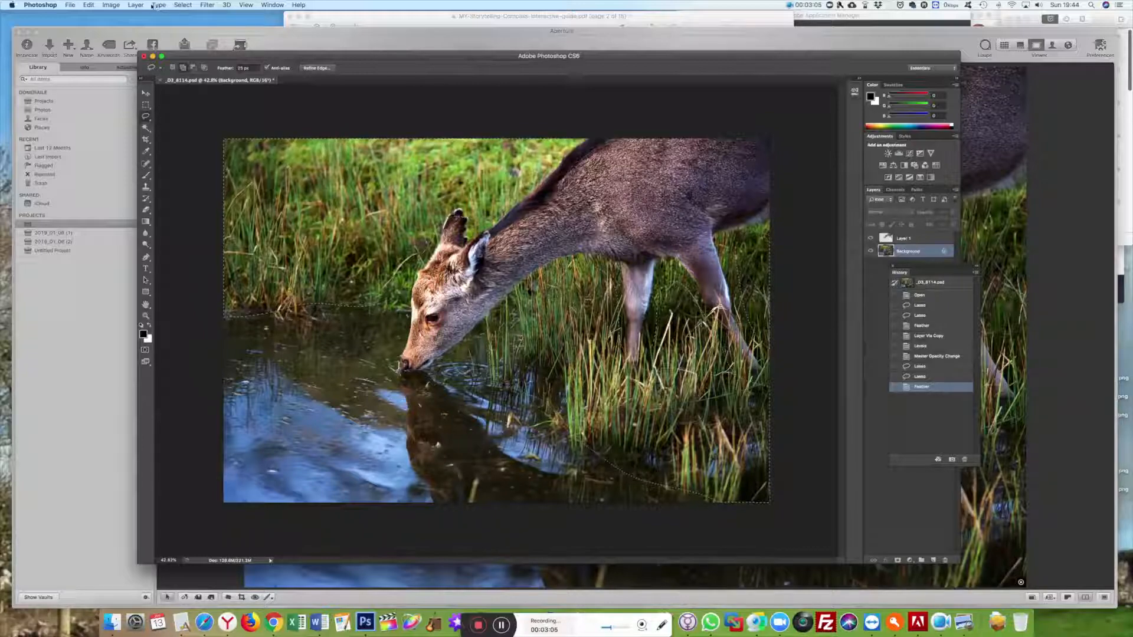
# - Copy the feathered grass selection to a new layer with Layer Via Copy
pyautogui.click(135, 5)
pyautogui.moveTo(145, 15)
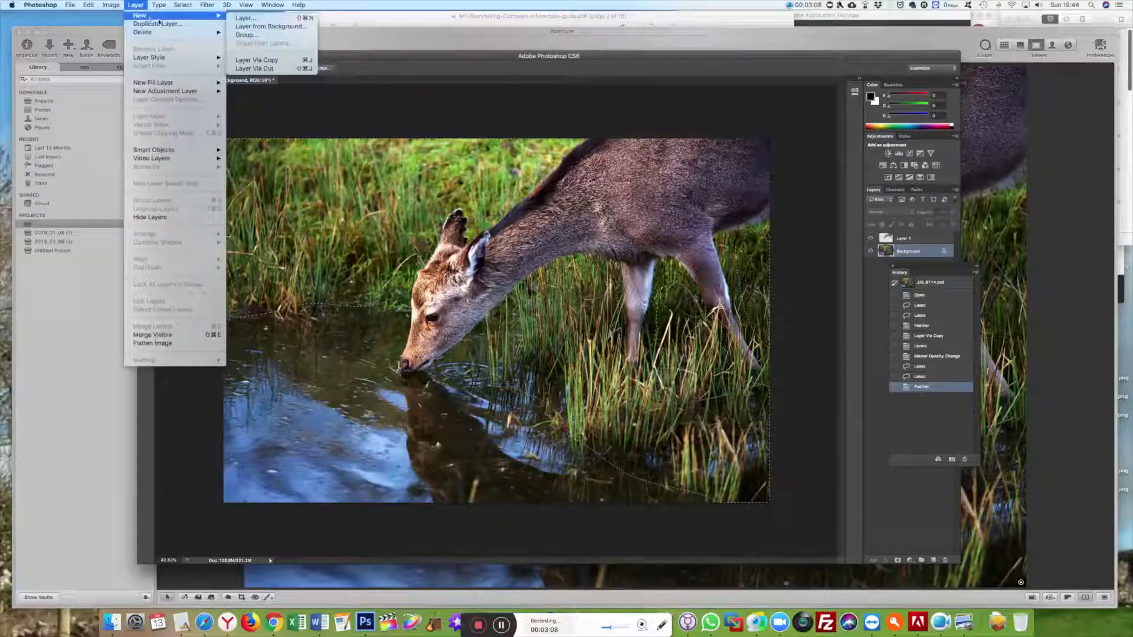
pyautogui.click(284, 62)
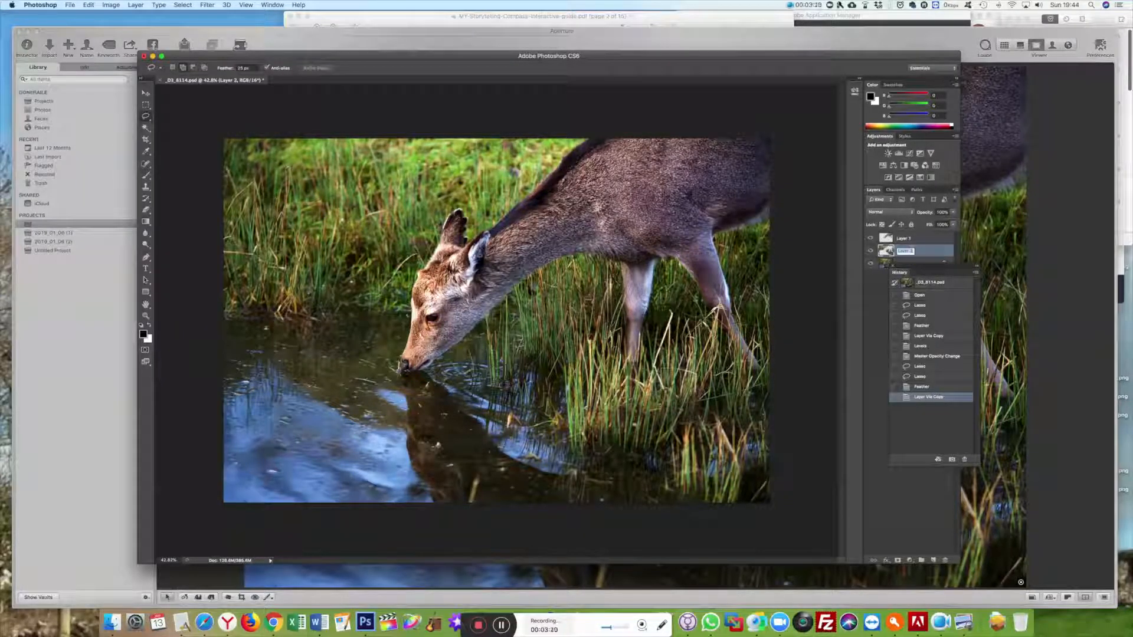
# - Rename the new grass layer as Grass and the deer layer as Deer
pyautogui.doubleClick(906, 251)
pyautogui.write('Grass')
pyautogui.press('Return')
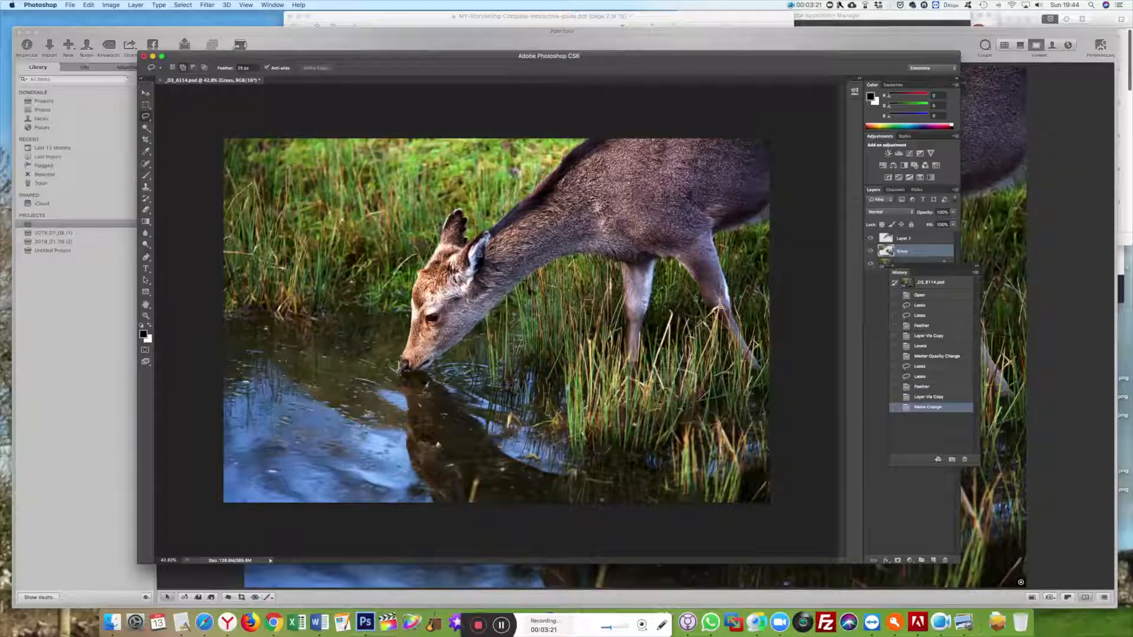
pyautogui.doubleClick(903, 238)
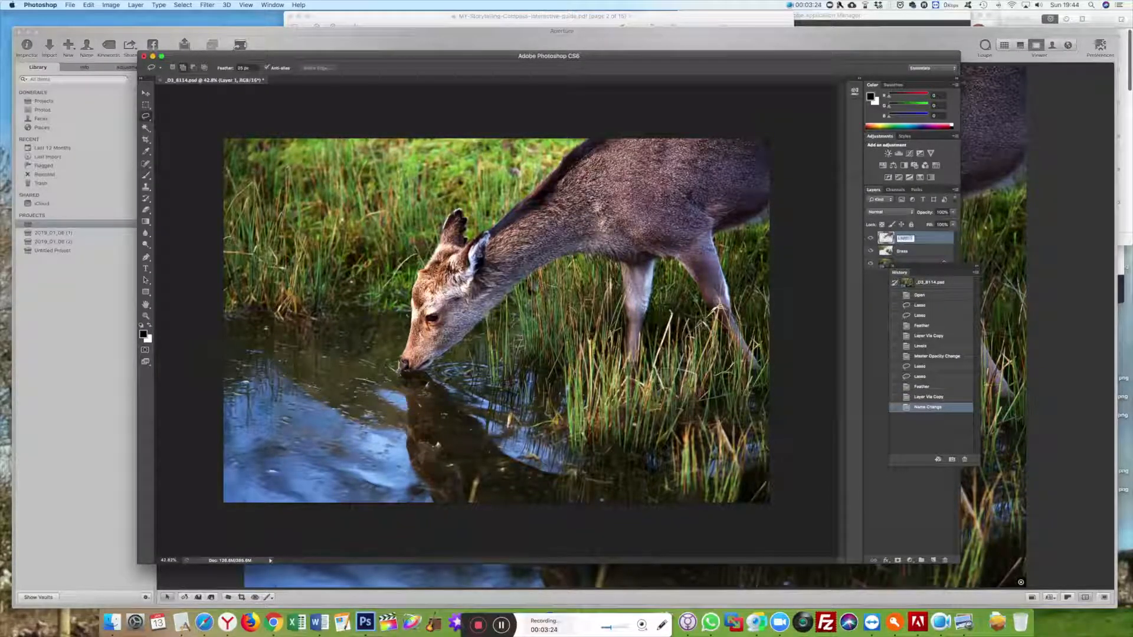
pyautogui.write('Deer')
pyautogui.press('Return')
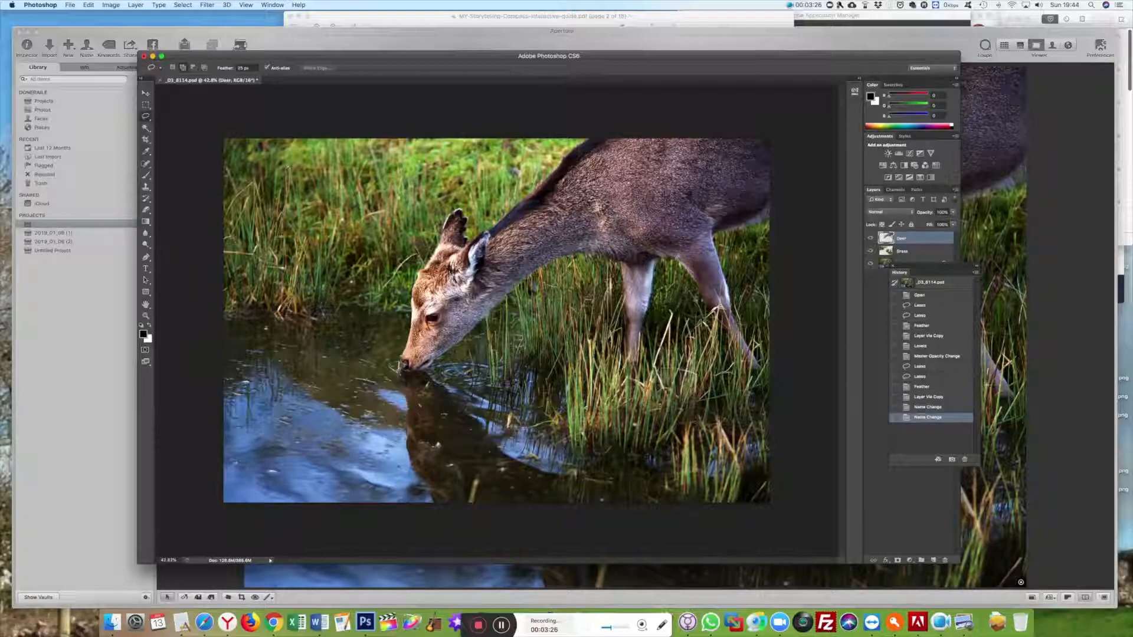
# - Apply Levels to the Grass layer with input levels of about 17 and 220, comparing the result with the preview off and on
pyautogui.click(904, 251)
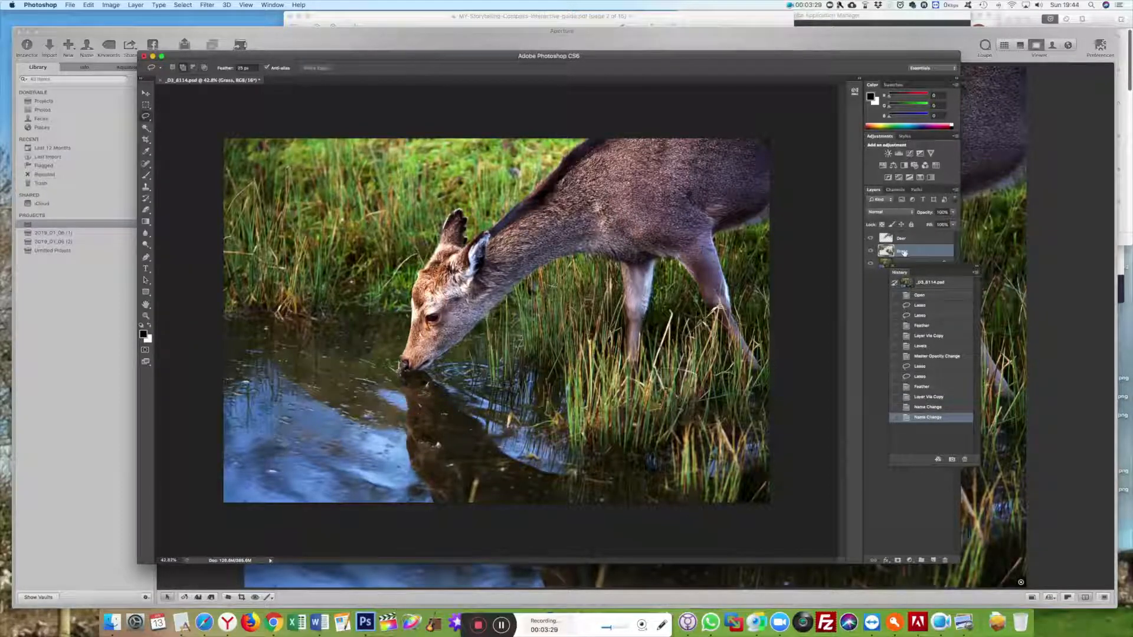
pyautogui.press('super+l')
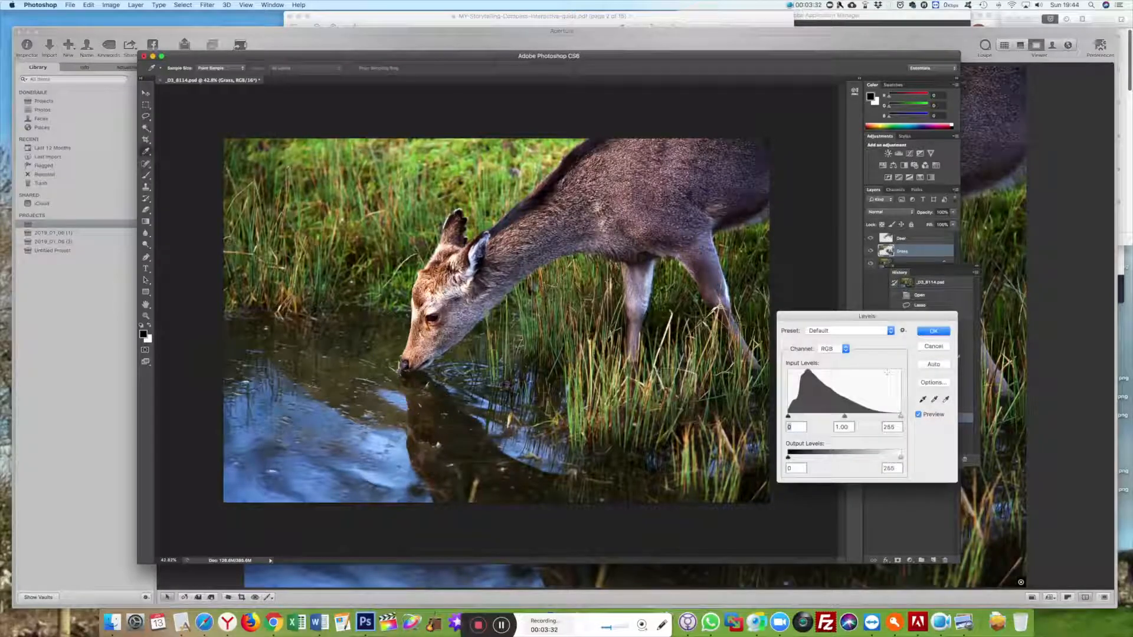
pyautogui.moveTo(901, 417); pyautogui.dragTo(878, 416)
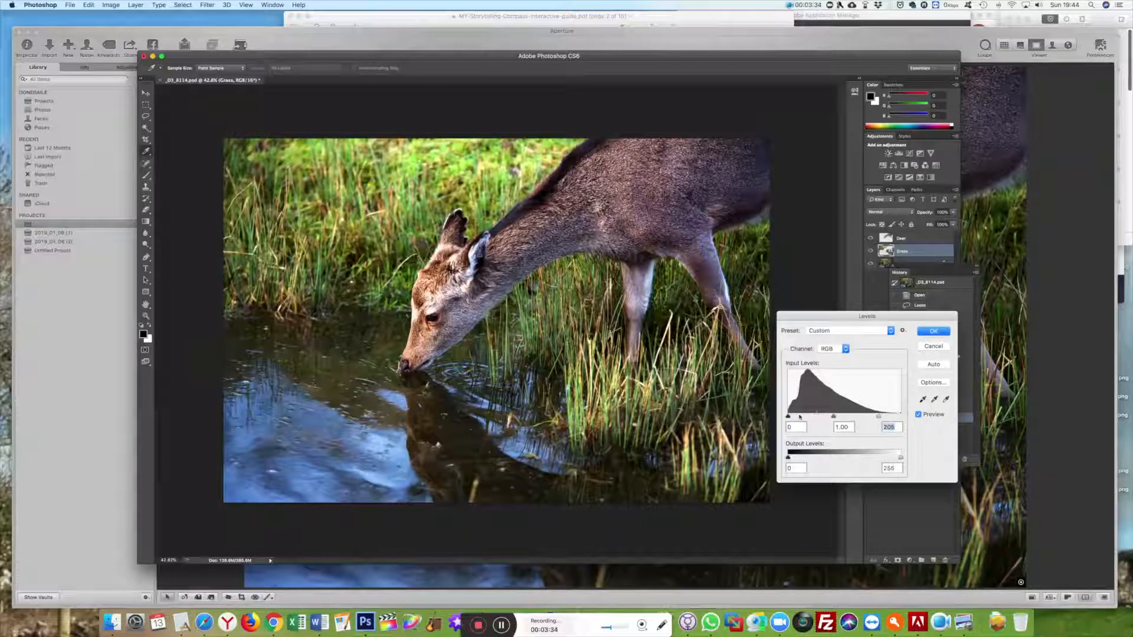
pyautogui.moveTo(789, 417); pyautogui.dragTo(796, 419)
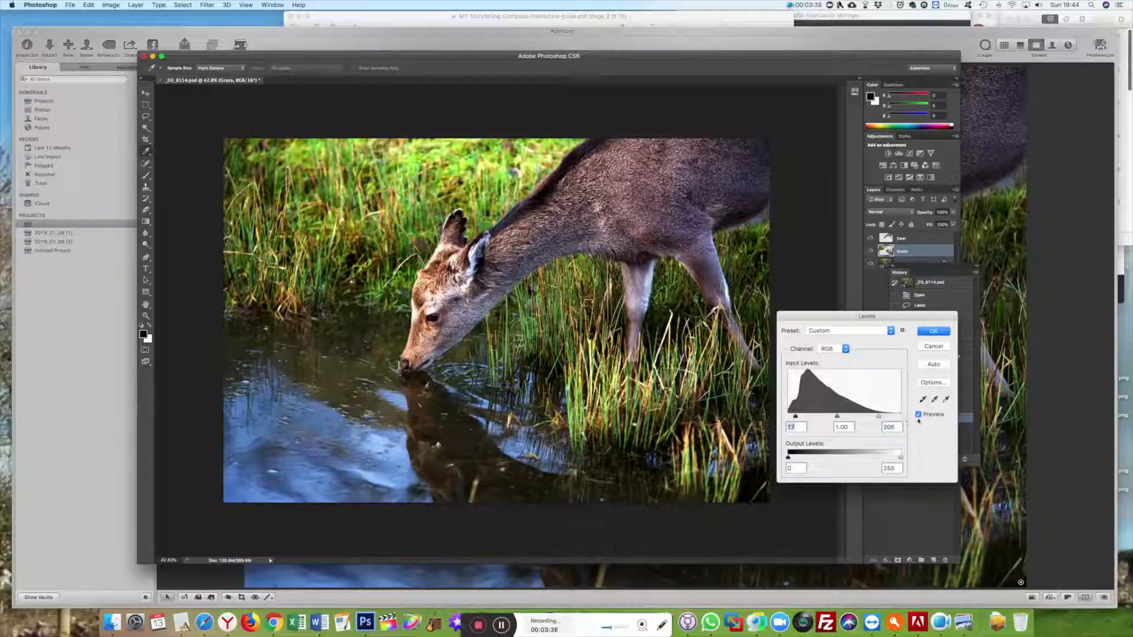
pyautogui.moveTo(878, 417); pyautogui.dragTo(877, 418)
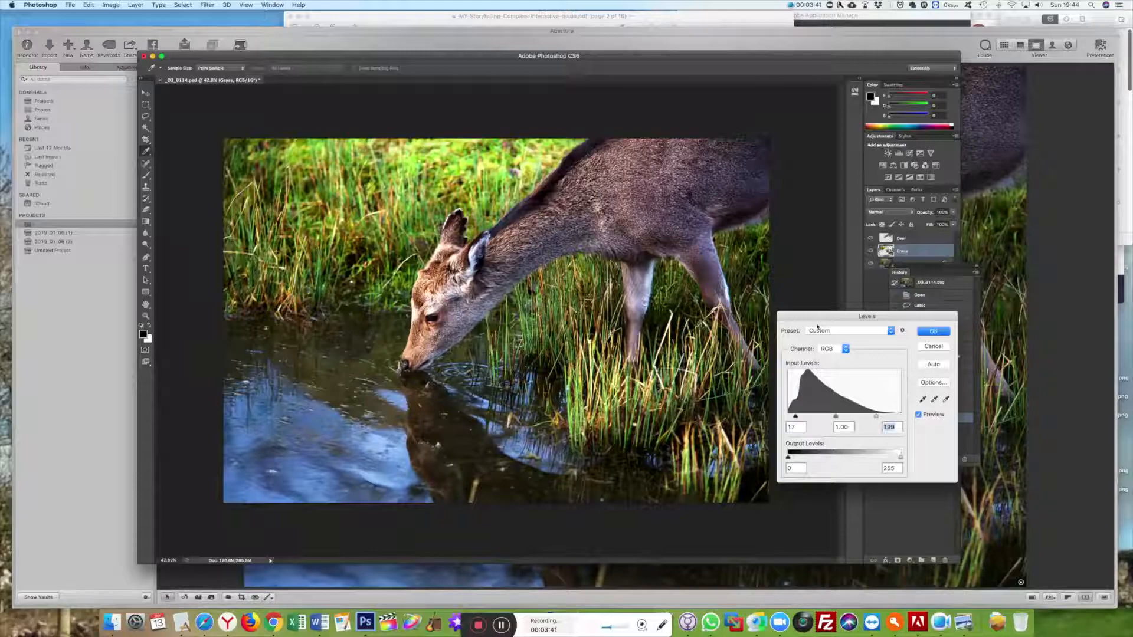
pyautogui.click(919, 415)
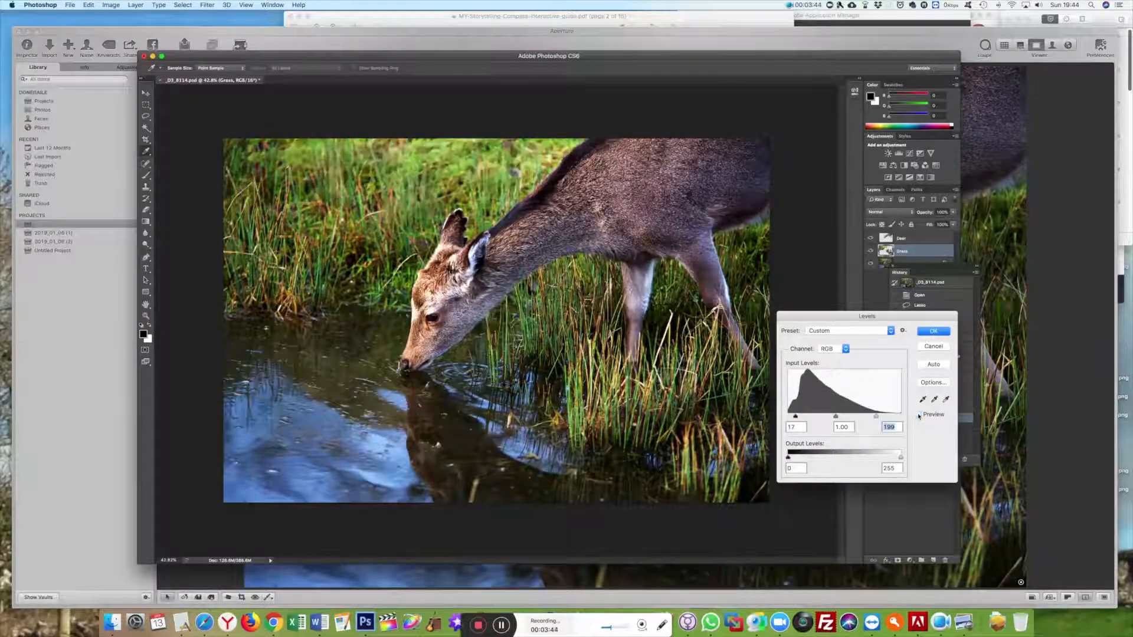
pyautogui.click(919, 415)
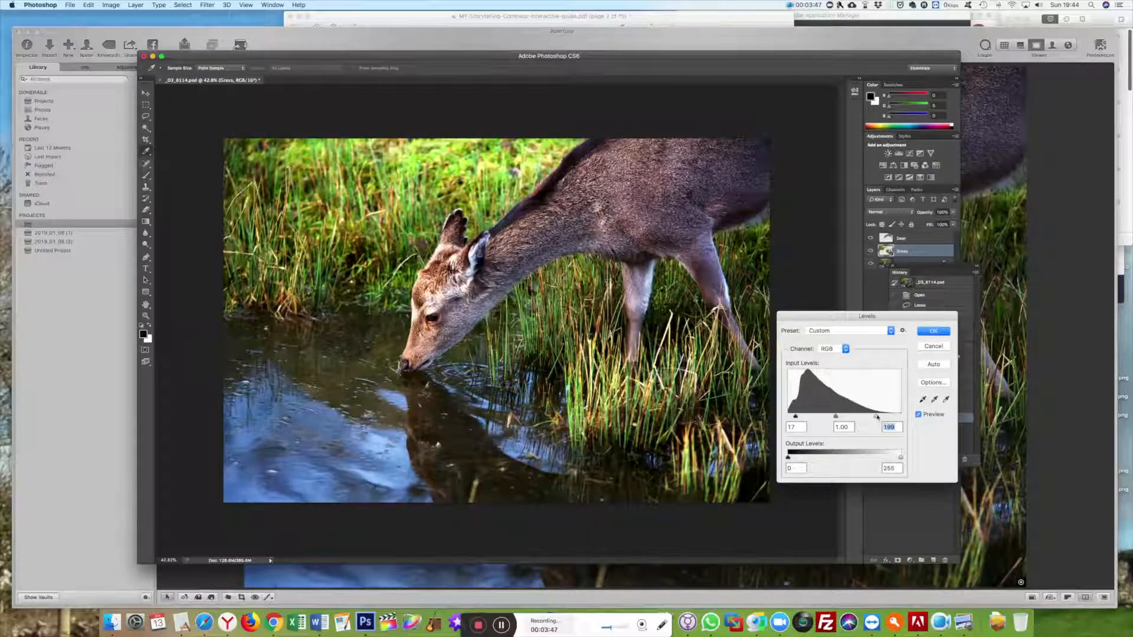
pyautogui.moveTo(877, 416); pyautogui.dragTo(885, 418)
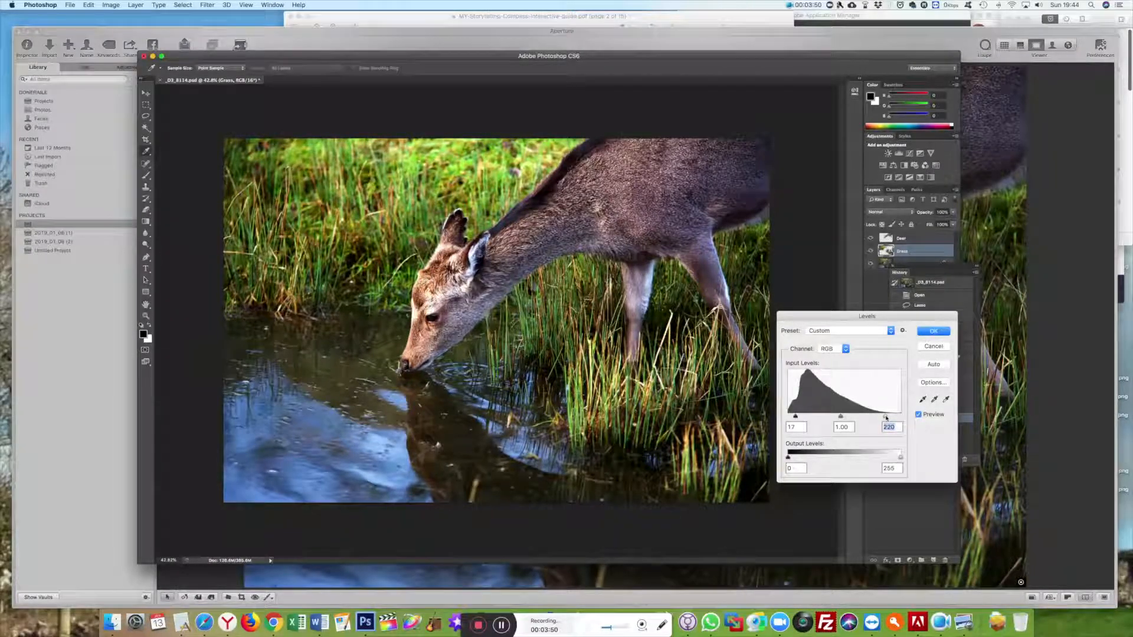
pyautogui.click(934, 331)
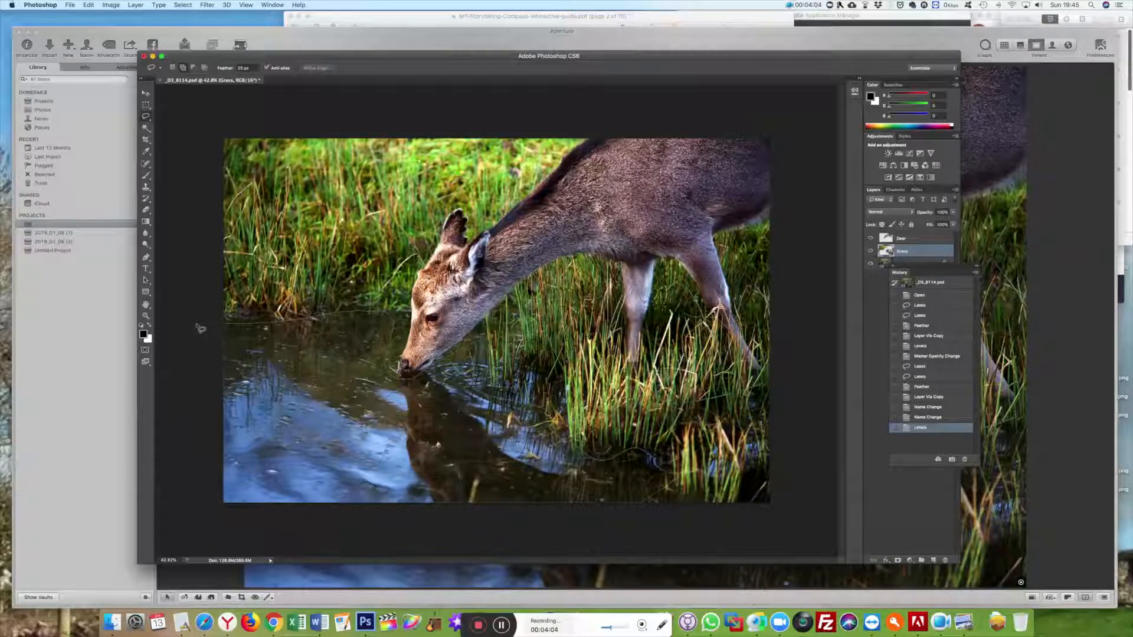
# - Draw a Lasso selection around the water below the bank and feather it with a radius of 150 pixels
pyautogui.moveTo(200, 328); pyautogui.dragTo(148, 337)
pyautogui.rightClick(304, 347)
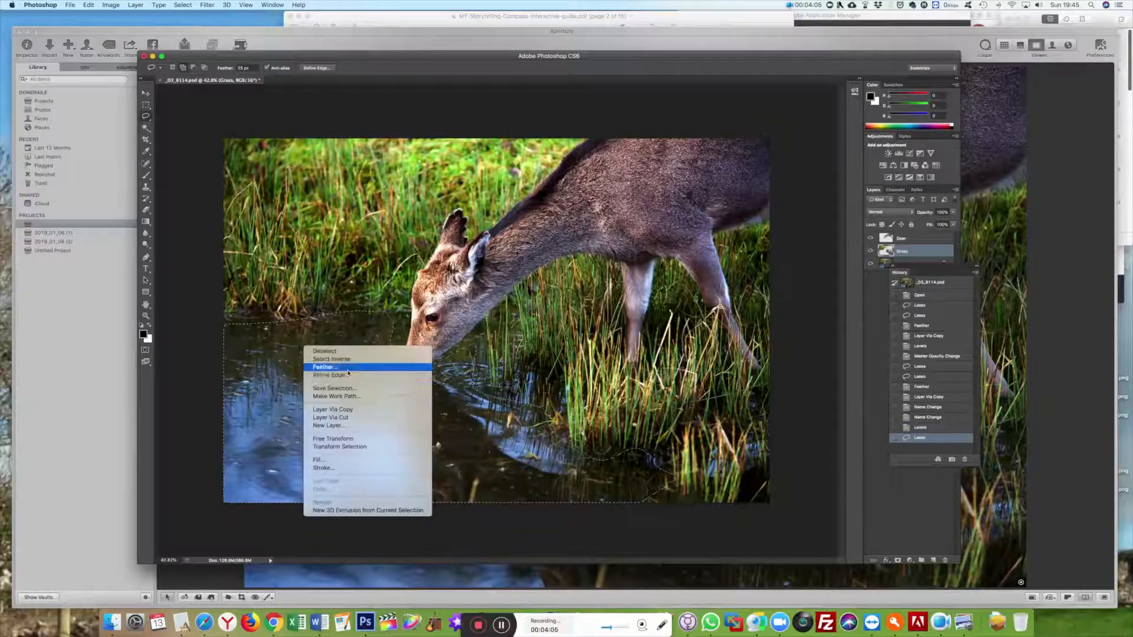
pyautogui.click(348, 369)
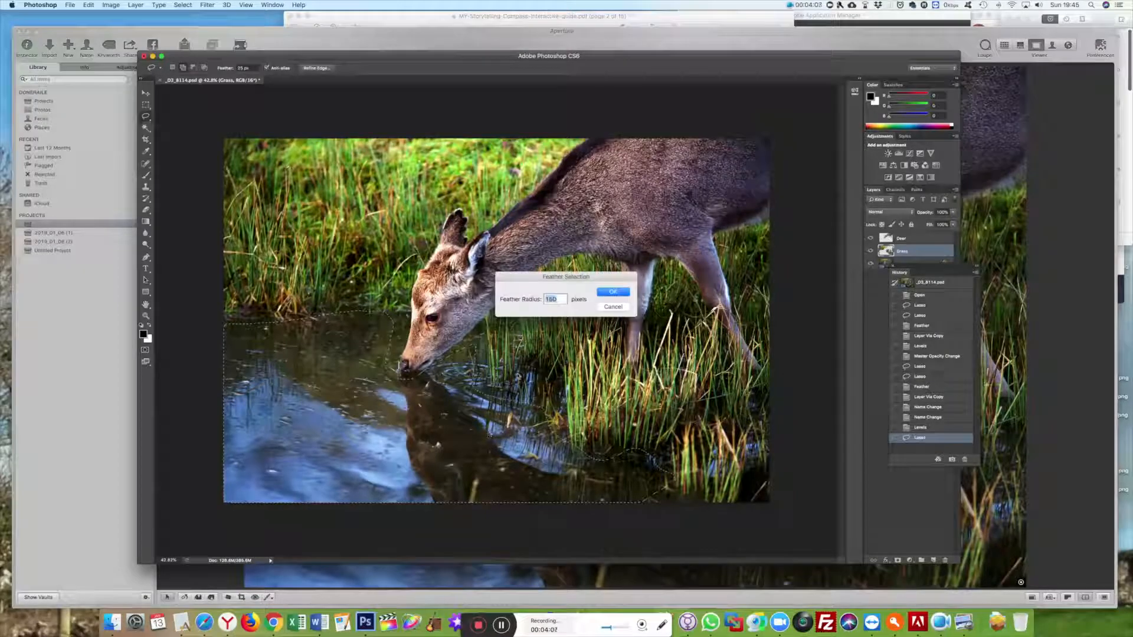
pyautogui.click(611, 291)
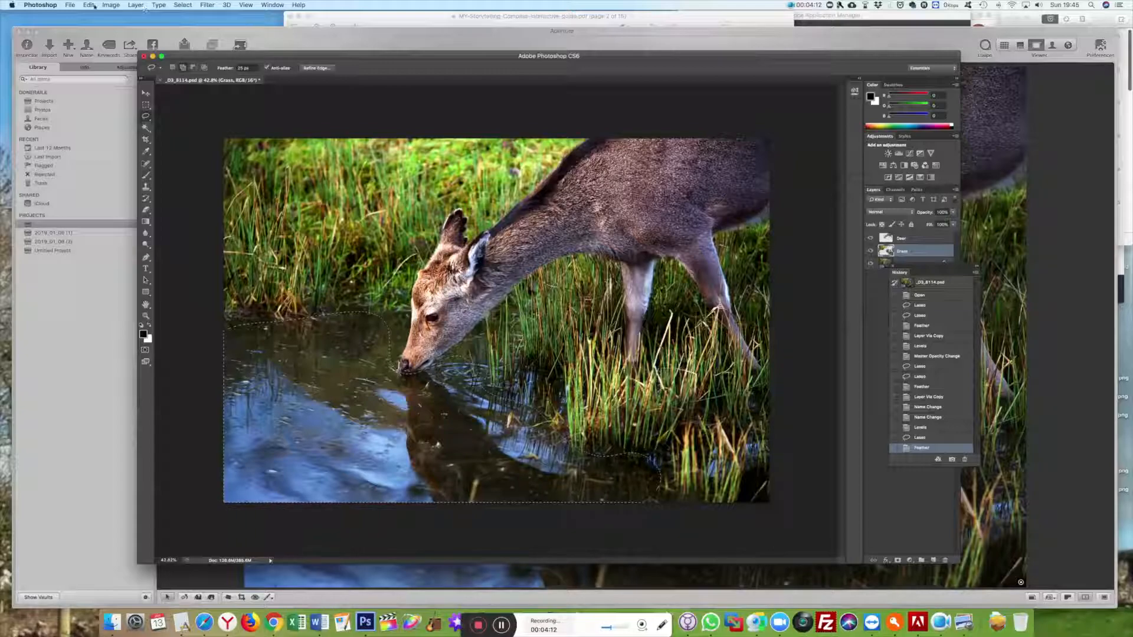
# - Copy the feathered water selection to a new layer with Layer Via Copy
pyautogui.click(136, 6)
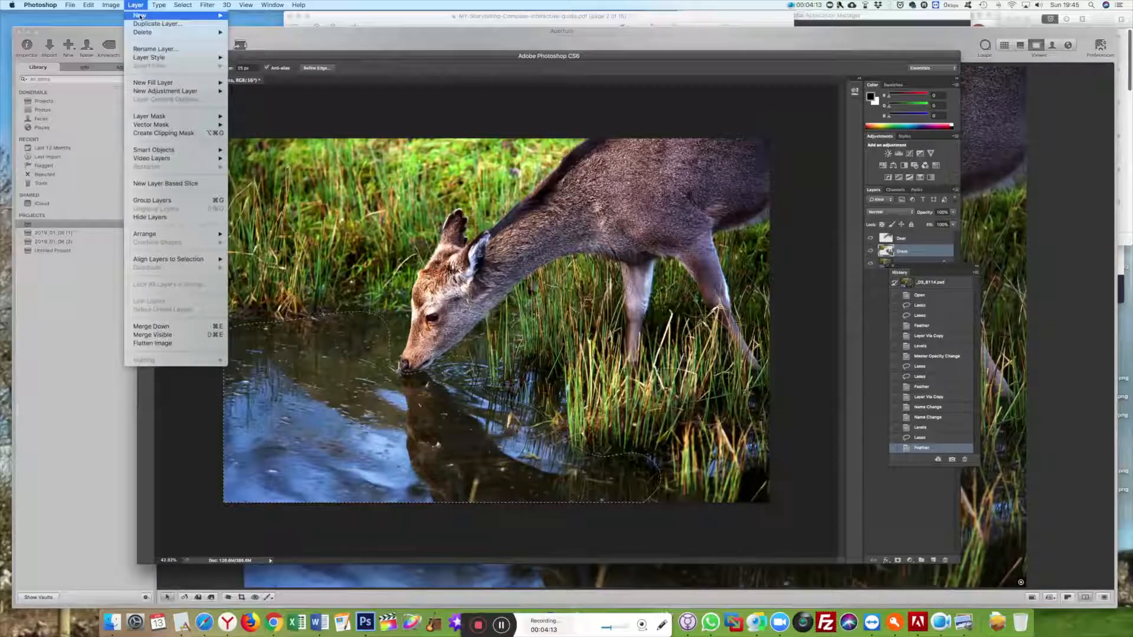
pyautogui.moveTo(142, 16)
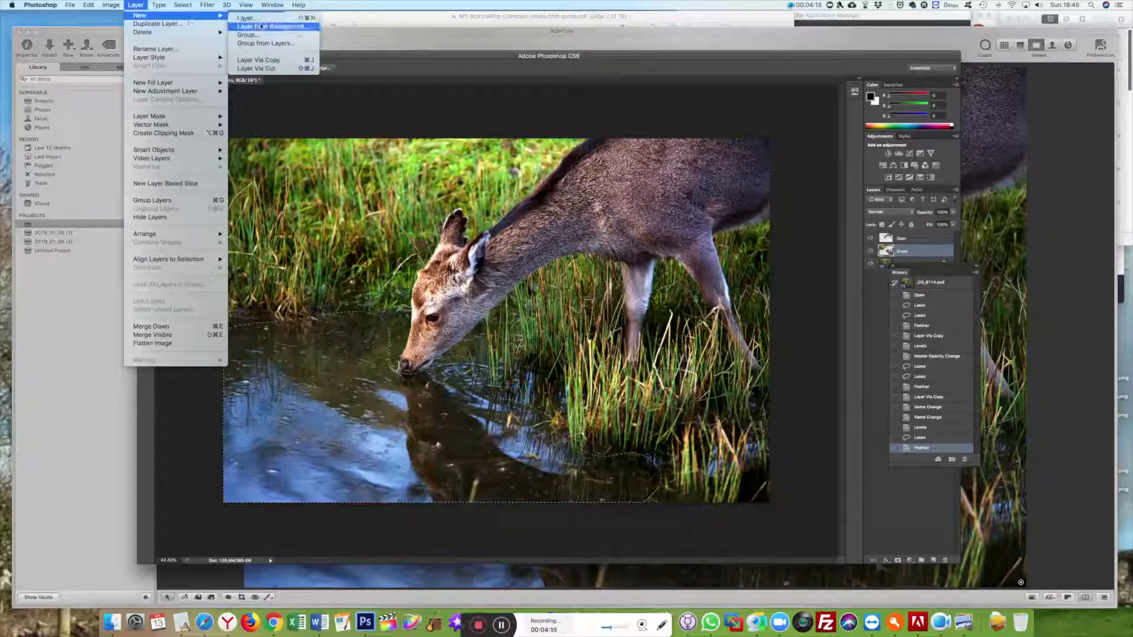
pyautogui.click(272, 68)
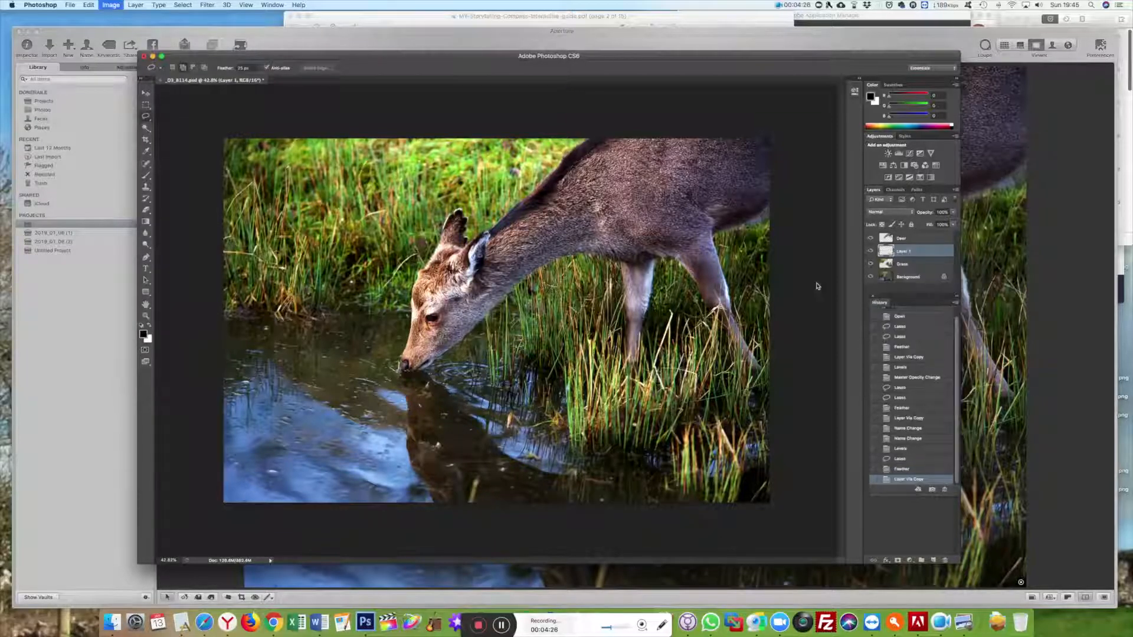
# - Apply Levels to the water layer with input black about 7 and white about 188, and brighten the midtones
pyautogui.press('super+l')
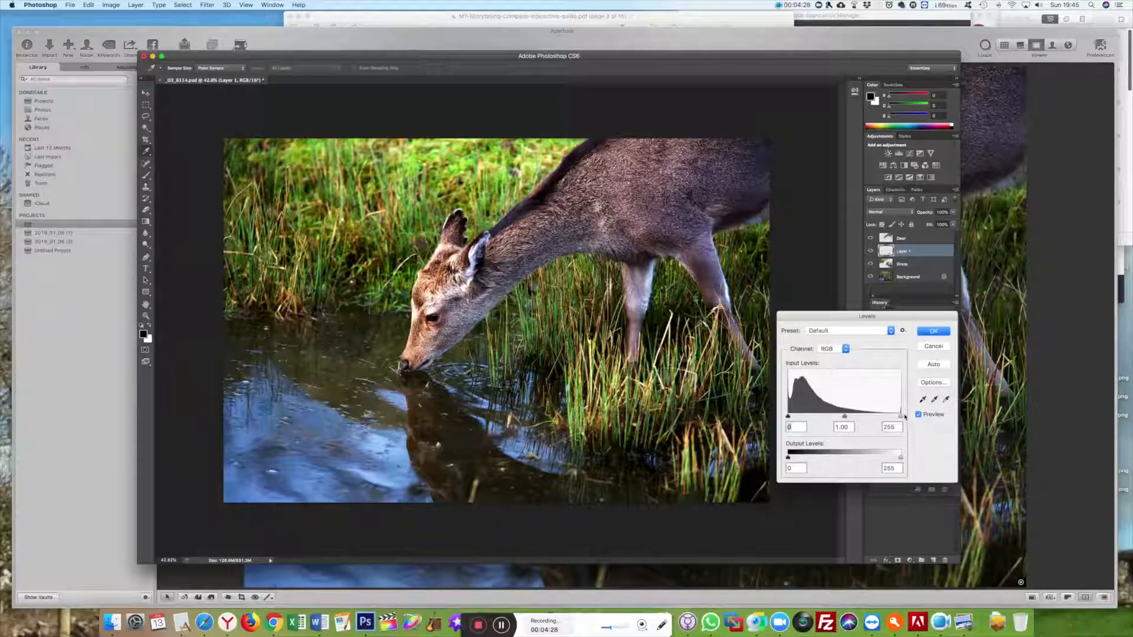
pyautogui.moveTo(900, 417); pyautogui.dragTo(866, 418)
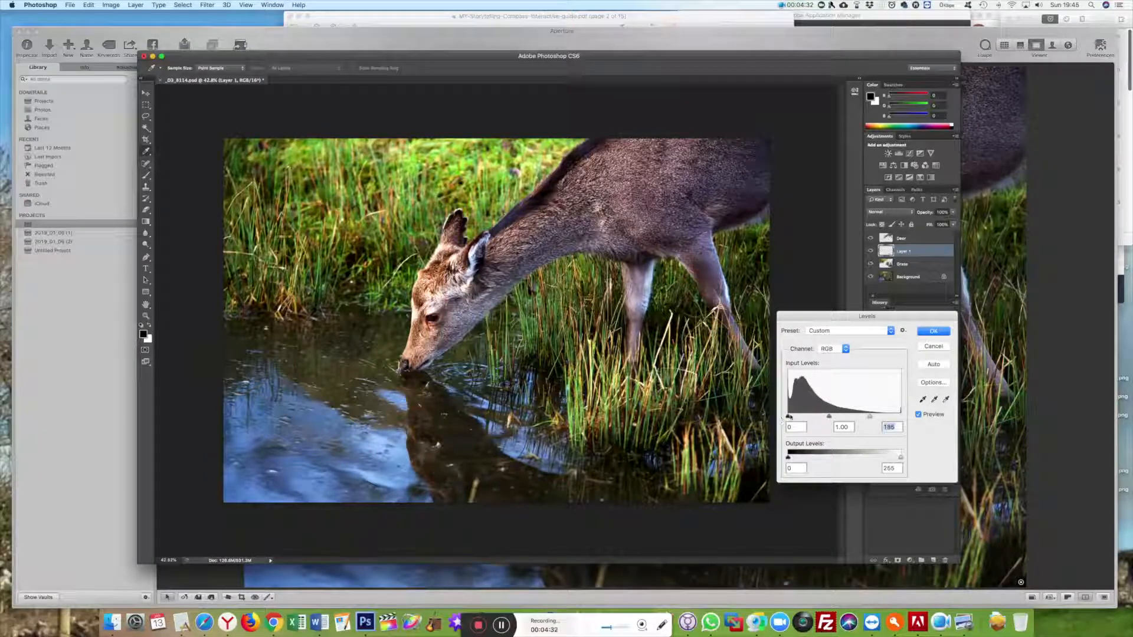
pyautogui.moveTo(788, 416); pyautogui.dragTo(792, 417)
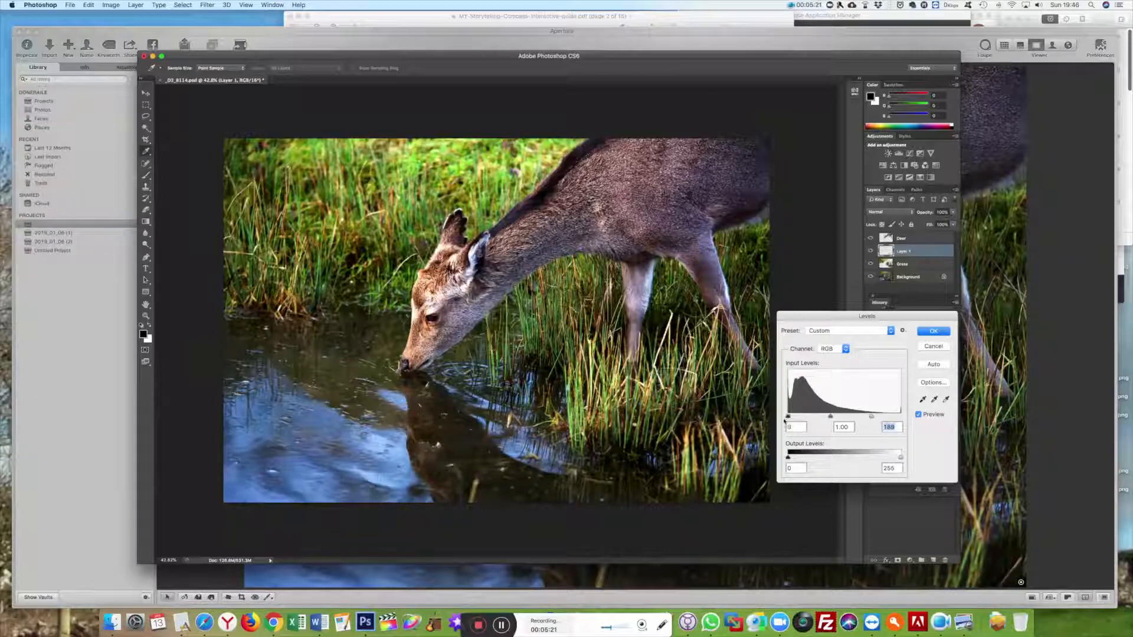
pyautogui.click(792, 418)
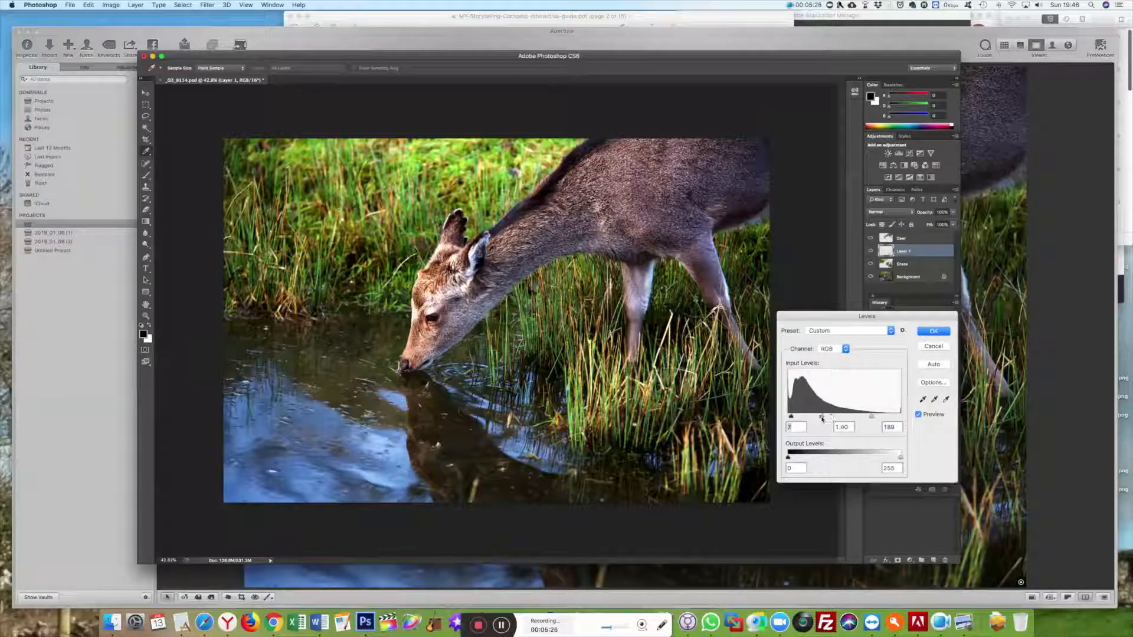
pyautogui.moveTo(831, 416); pyautogui.dragTo(828, 420)
pyautogui.press('Return')
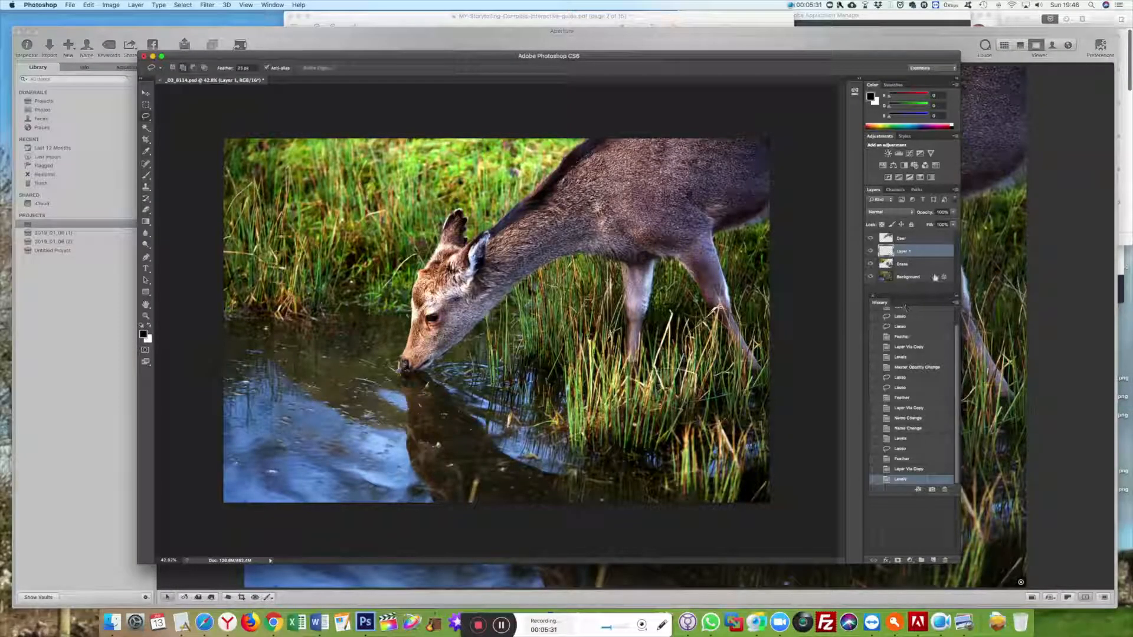
# - Reduce the Deer layer's opacity to about 81% and fine-tune the opacity of the water and Grass layers
pyautogui.click(904, 239)
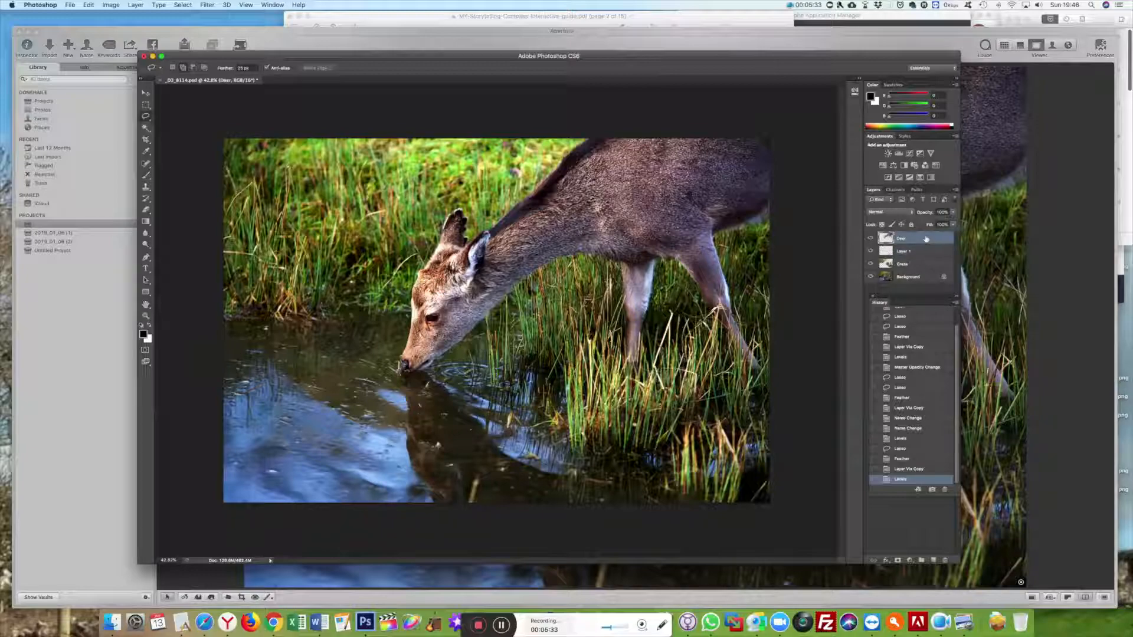
pyautogui.moveTo(913, 224); pyautogui.dragTo(951, 228)
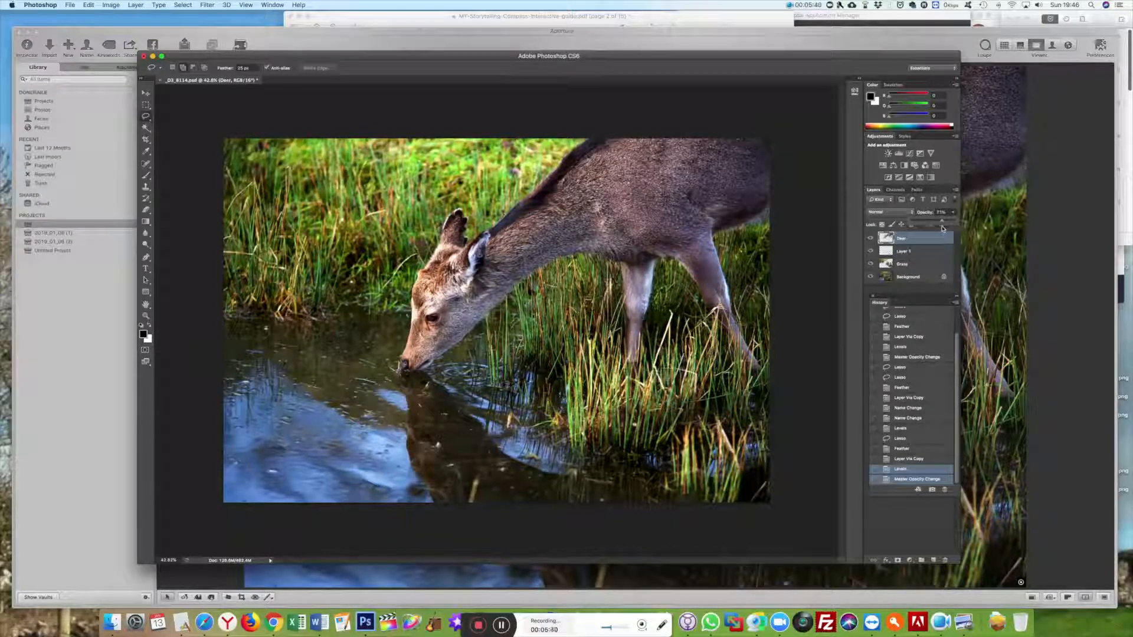
pyautogui.click(933, 252)
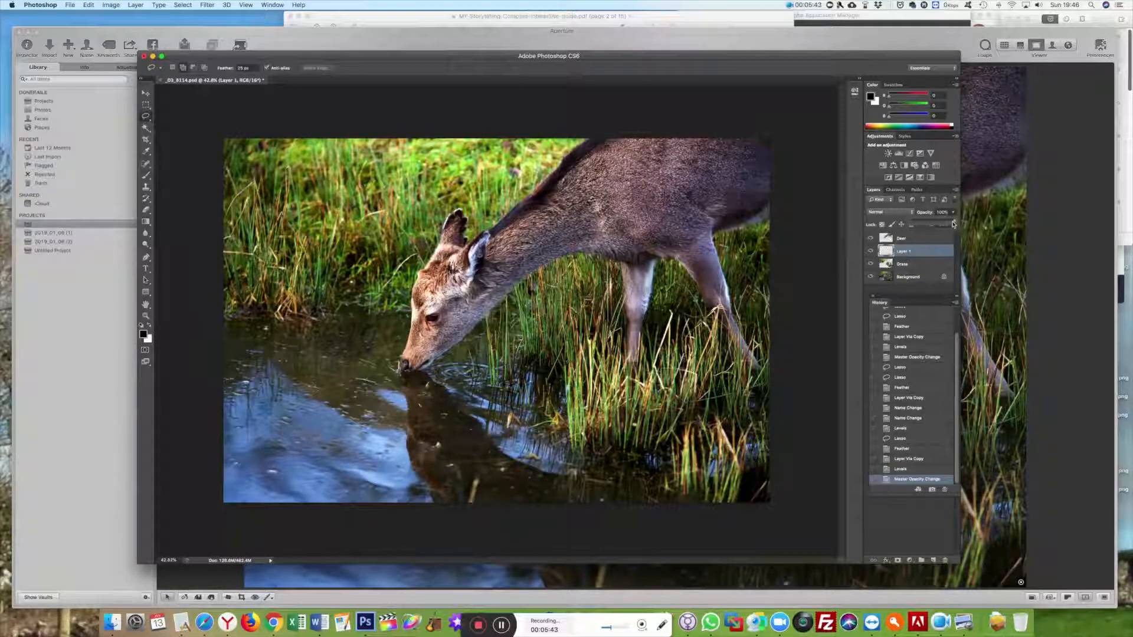
pyautogui.moveTo(954, 224)
pyautogui.mouseDown()
pyautogui.moveTo(915, 227)
pyautogui.moveTo(951, 229)
pyautogui.mouseUp()
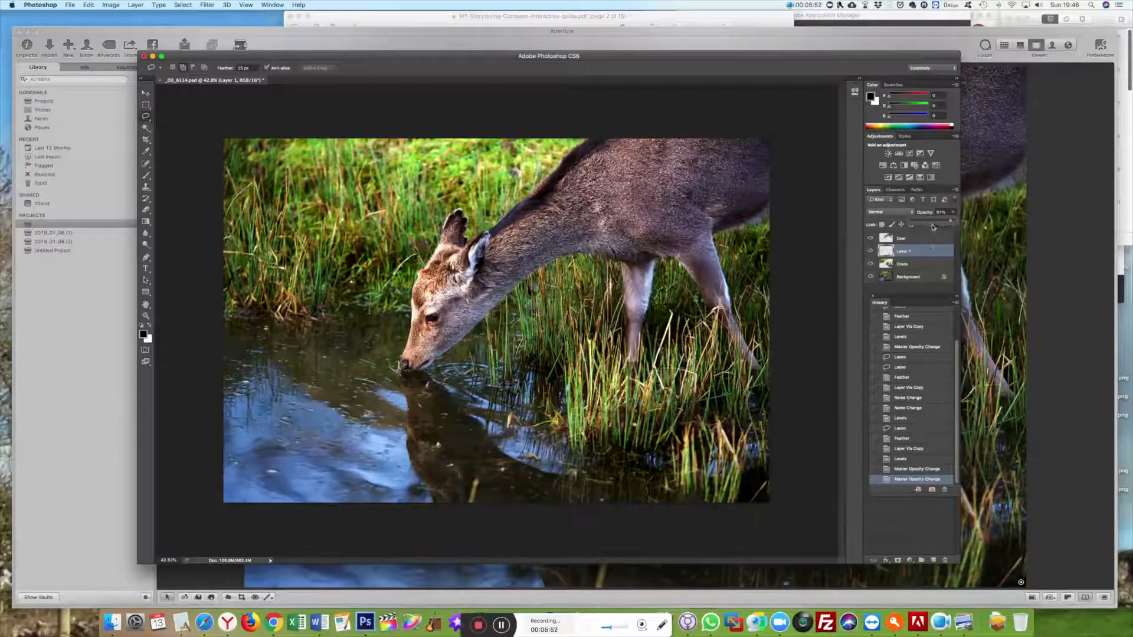
pyautogui.click(925, 266)
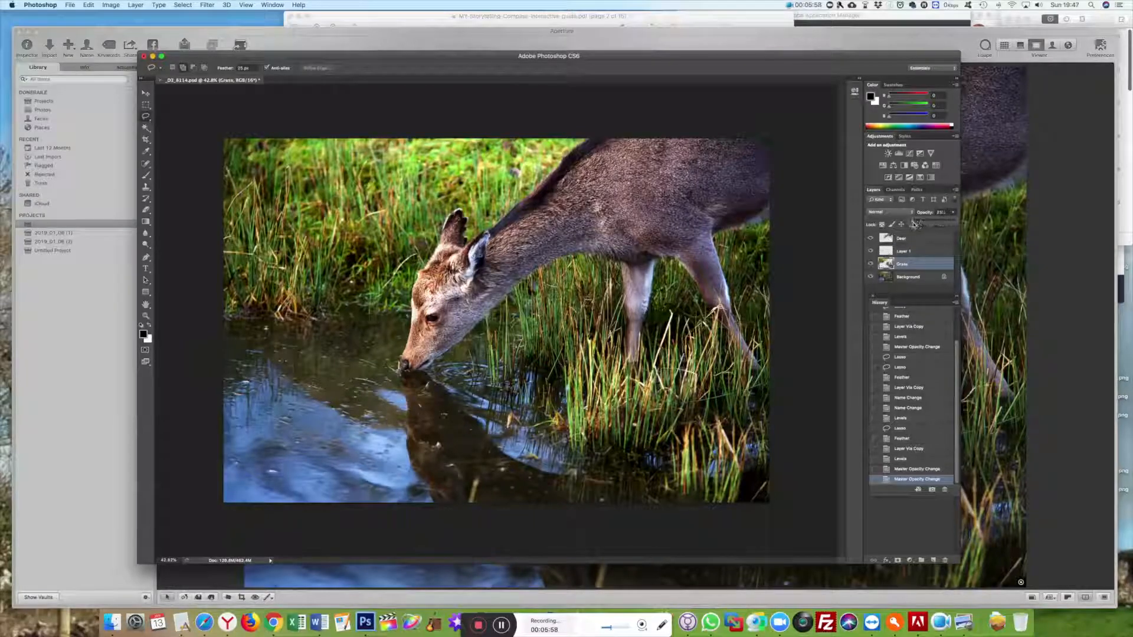
pyautogui.moveTo(915, 225); pyautogui.dragTo(949, 227)
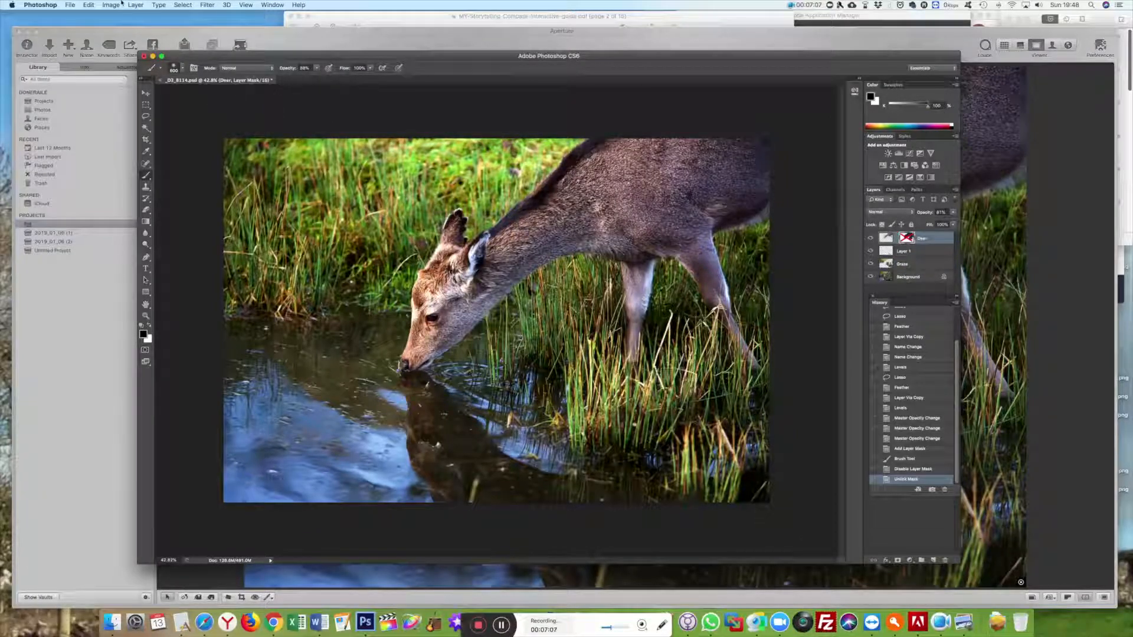
# - Save the layered deer document and hide Photoshop to return to Aperture
pyautogui.click(68, 5)
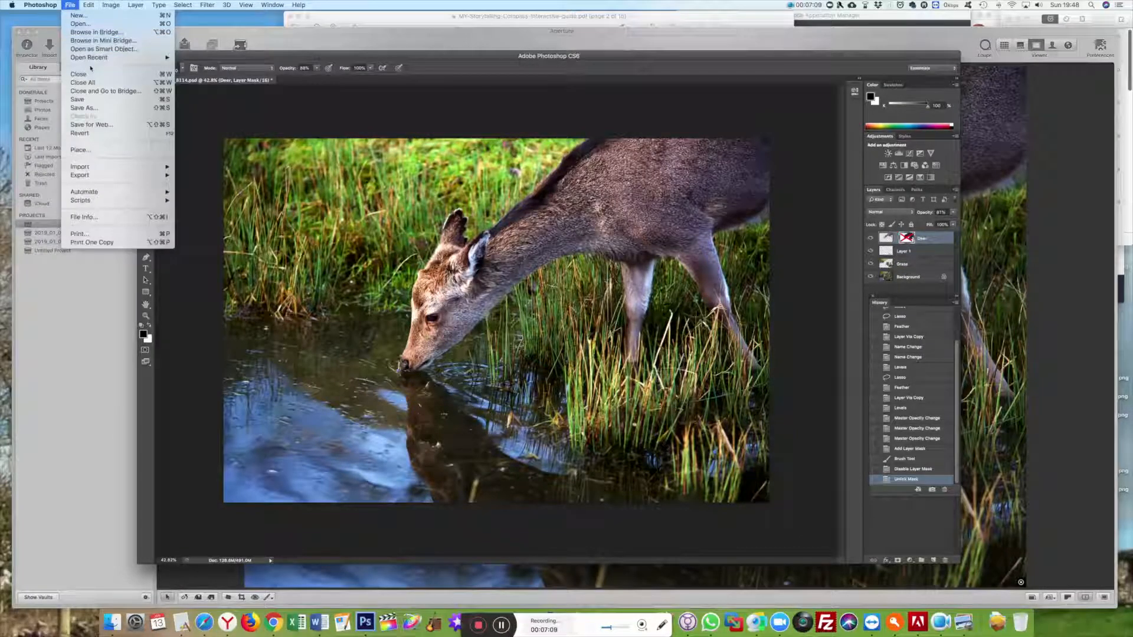
pyautogui.click(106, 91)
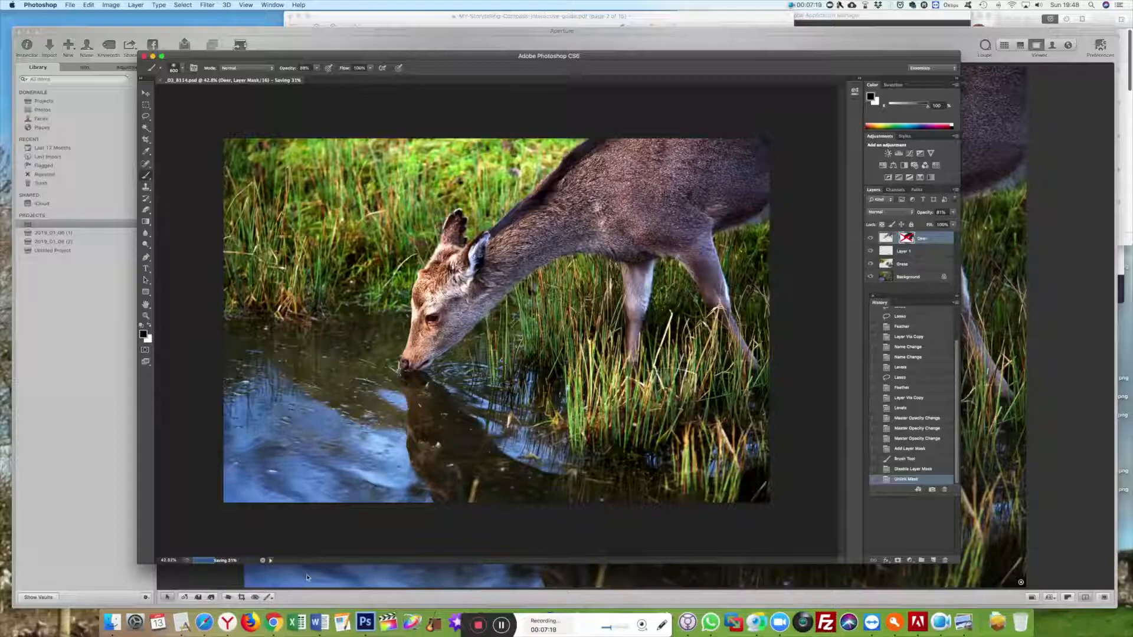
pyautogui.press('super+minus')
pyautogui.press('super+h')
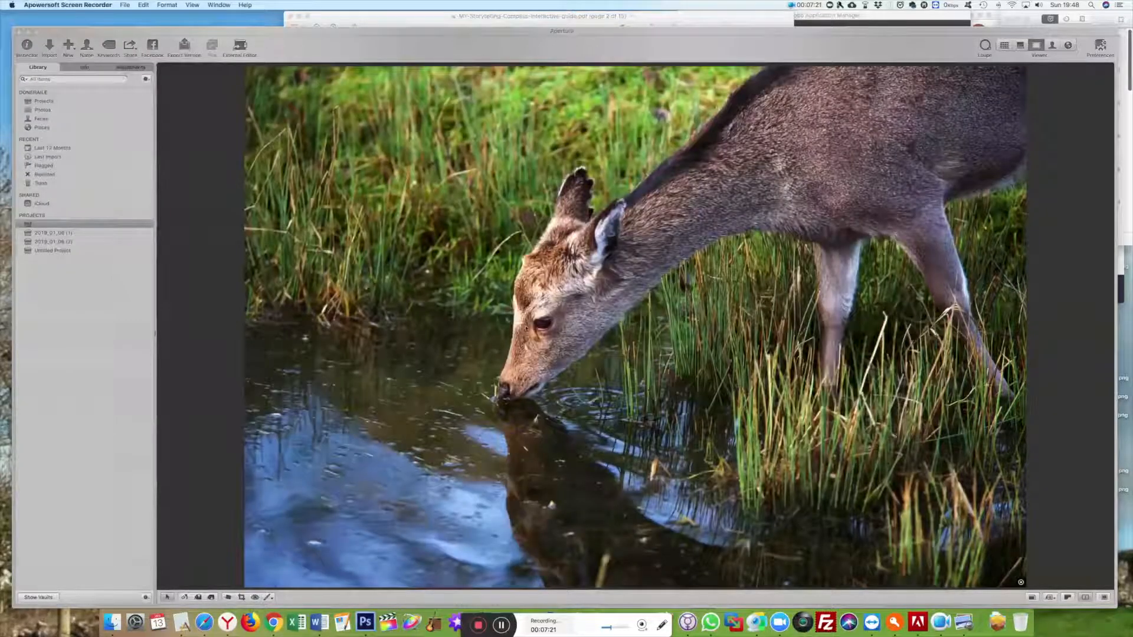
# - Find the edited _D3_8114 deer photo among the project's thumbnails and open it large in the viewer
pyautogui.click(1005, 46)
pyautogui.click(1005, 45)
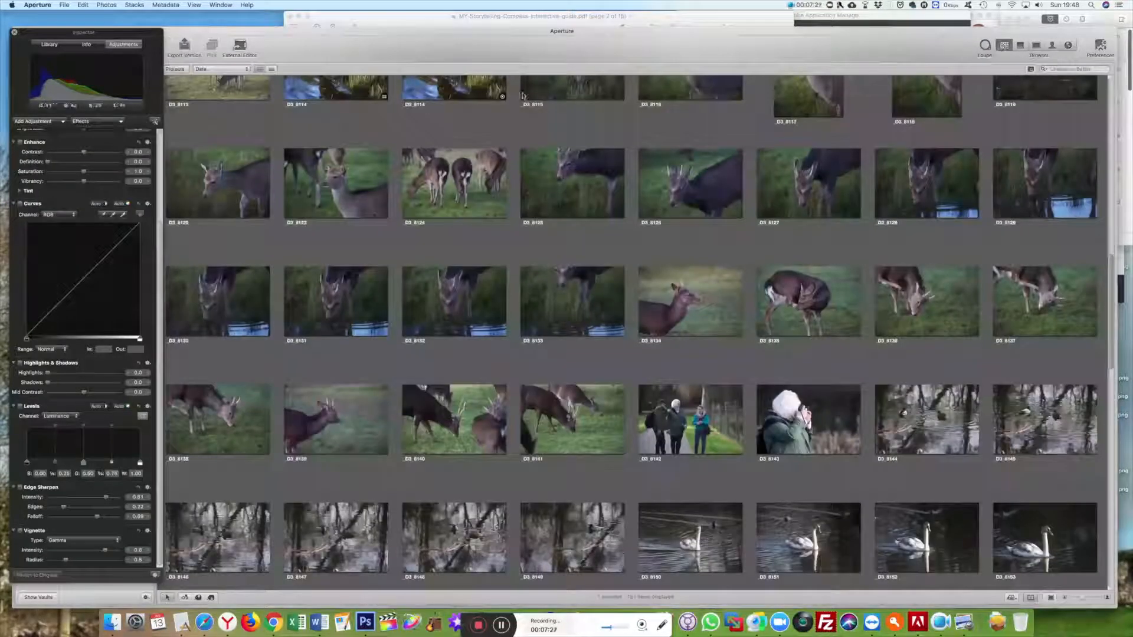
pyautogui.scroll(5, 358, 177)
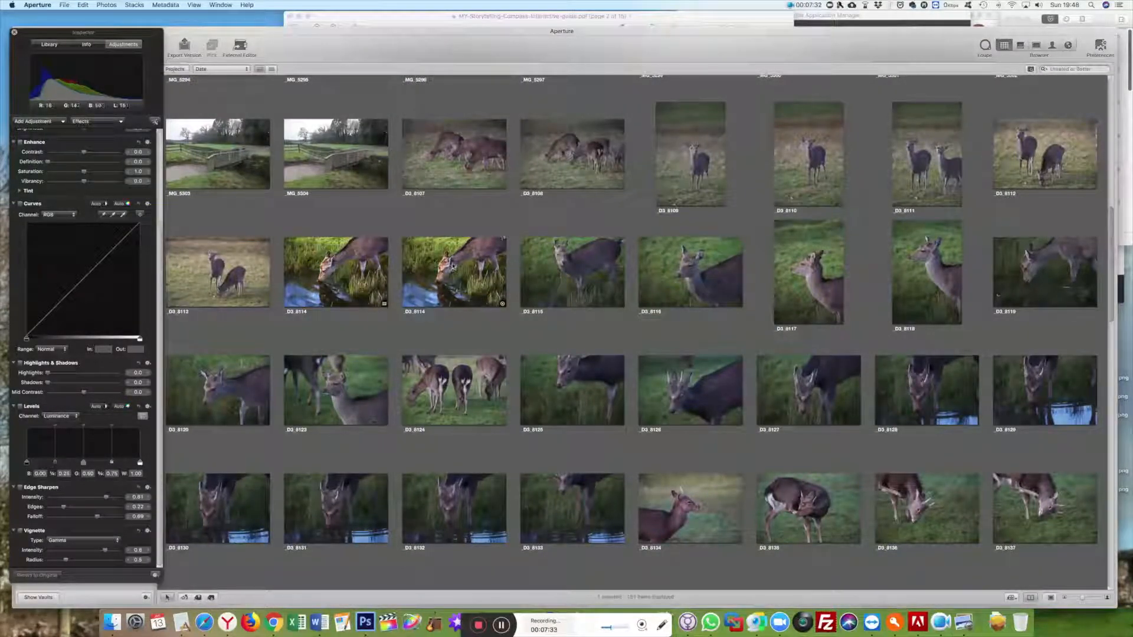
pyautogui.click(463, 268)
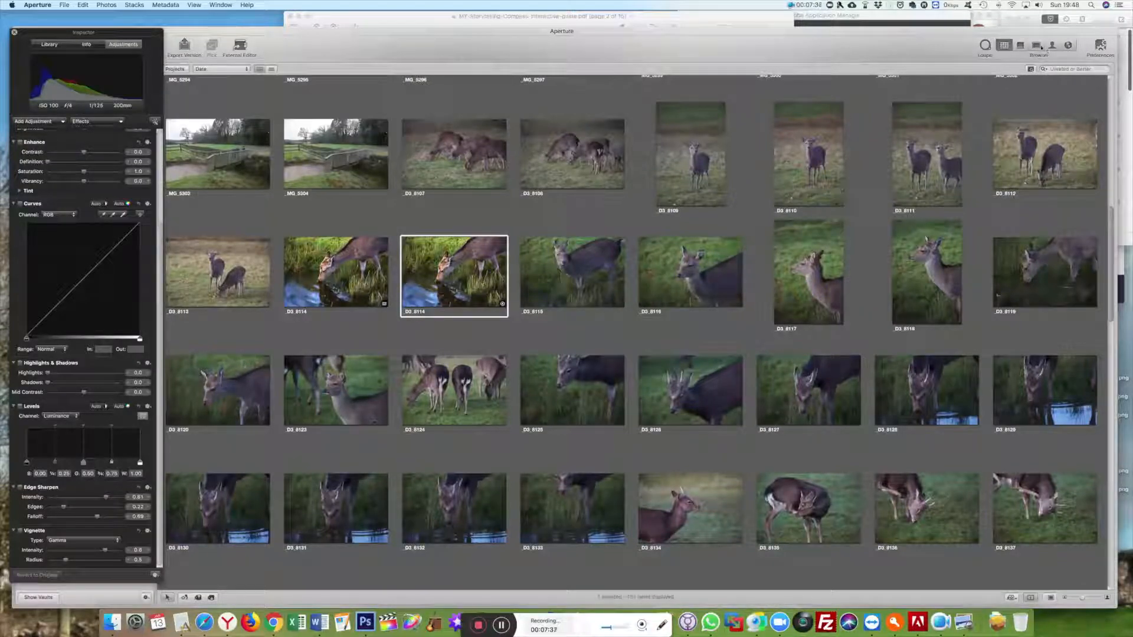
pyautogui.click(1037, 46)
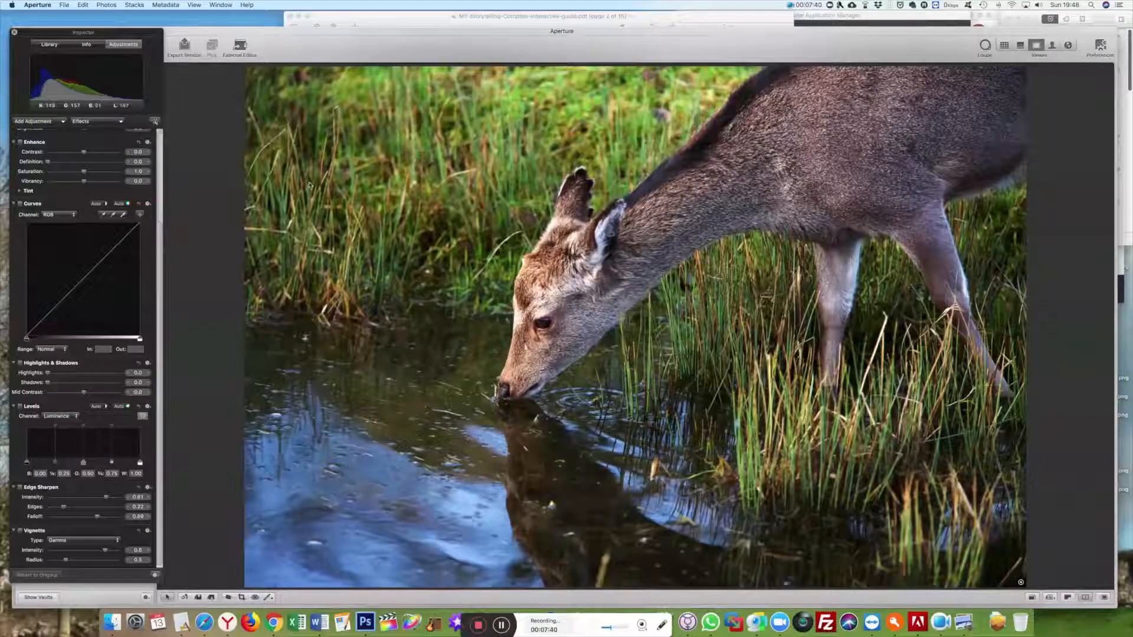
# - Enable the Edge Sharpen adjustment on the edited deer photo
pyautogui.scroll(-1, 76, 474)
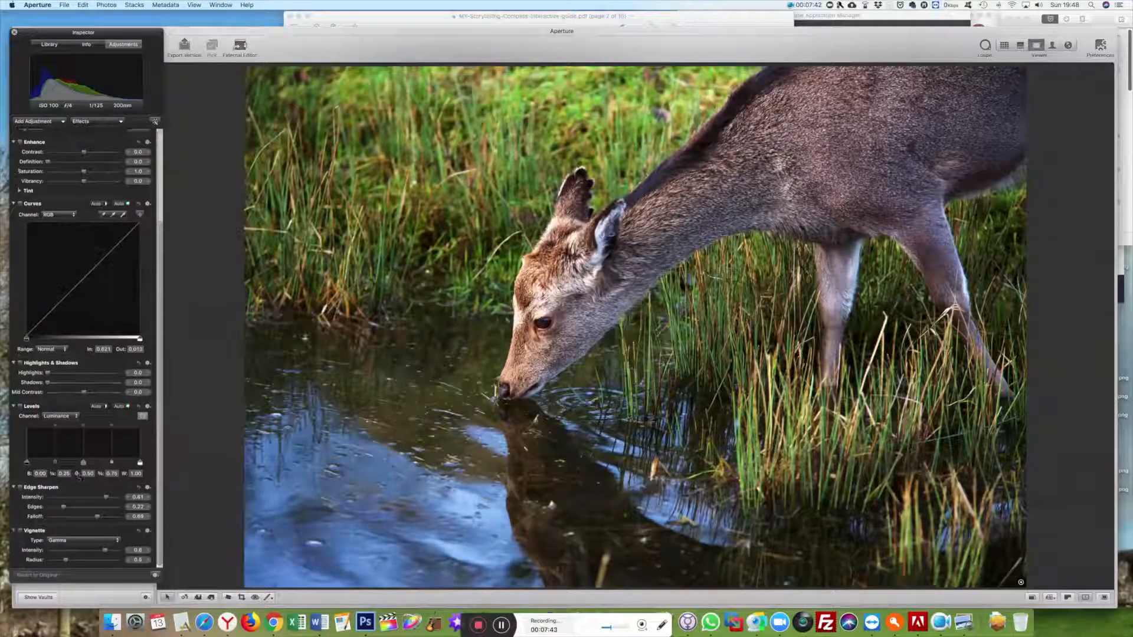
pyautogui.scroll(-2, 89, 479)
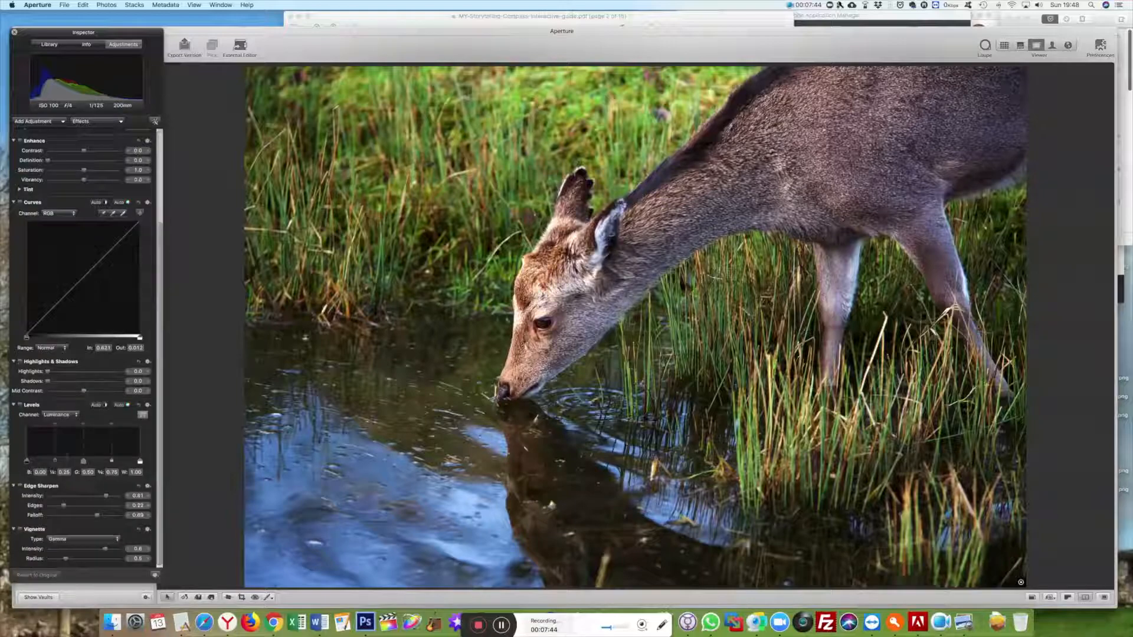
pyautogui.click(19, 488)
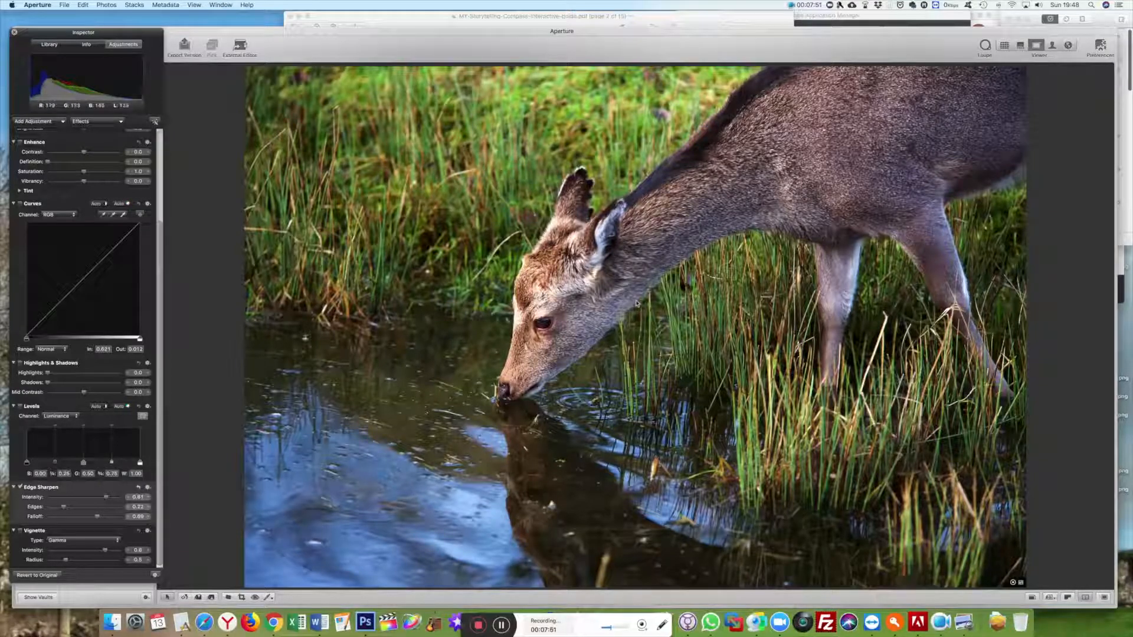
# - Enable a Gamma vignette on the deer photo with intensity about 0.49 and radius about 0.36
pyautogui.scroll(-2, 107, 504)
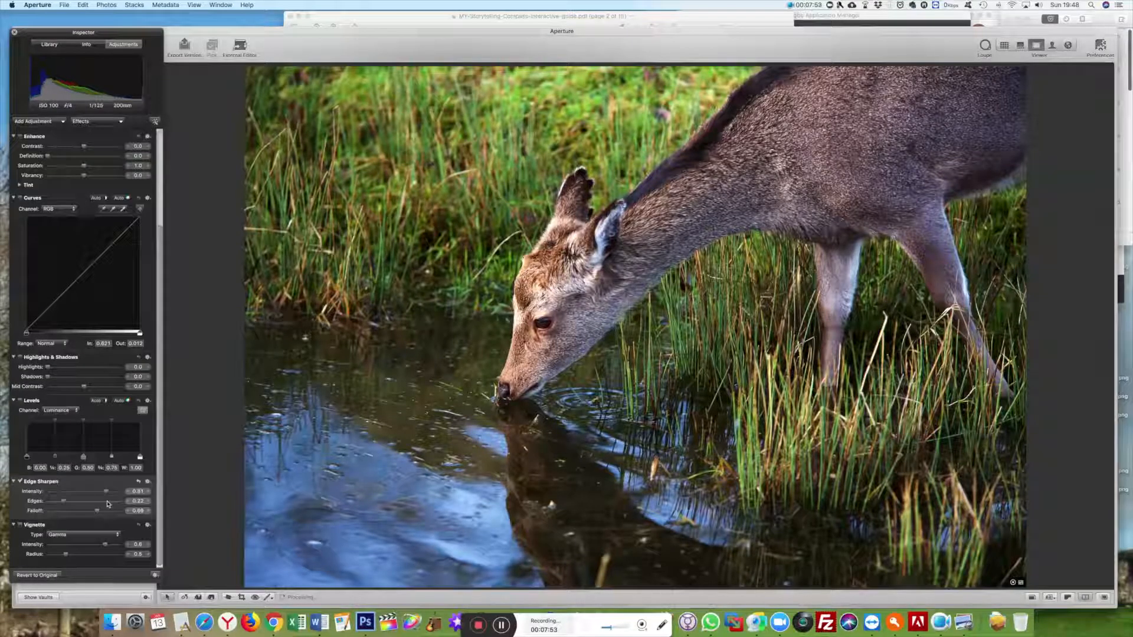
pyautogui.click(20, 531)
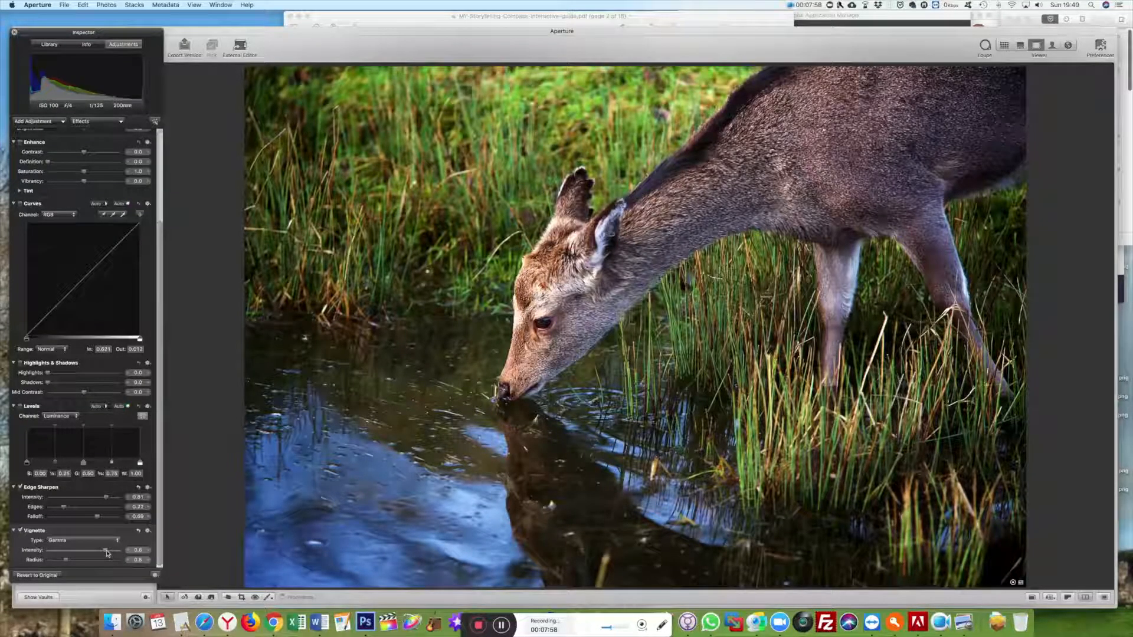
pyautogui.moveTo(109, 555); pyautogui.dragTo(117, 555)
pyautogui.moveTo(115, 556)
pyautogui.mouseDown()
pyautogui.moveTo(59, 563)
pyautogui.moveTo(104, 553)
pyautogui.mouseUp()
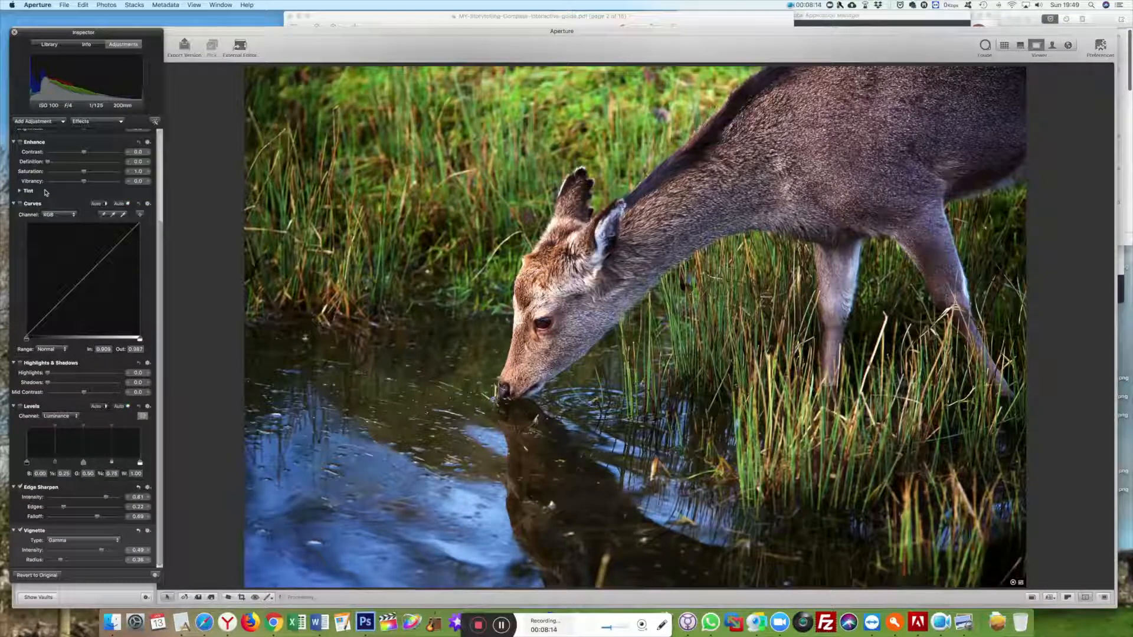
pyautogui.scroll(5, 46, 192)
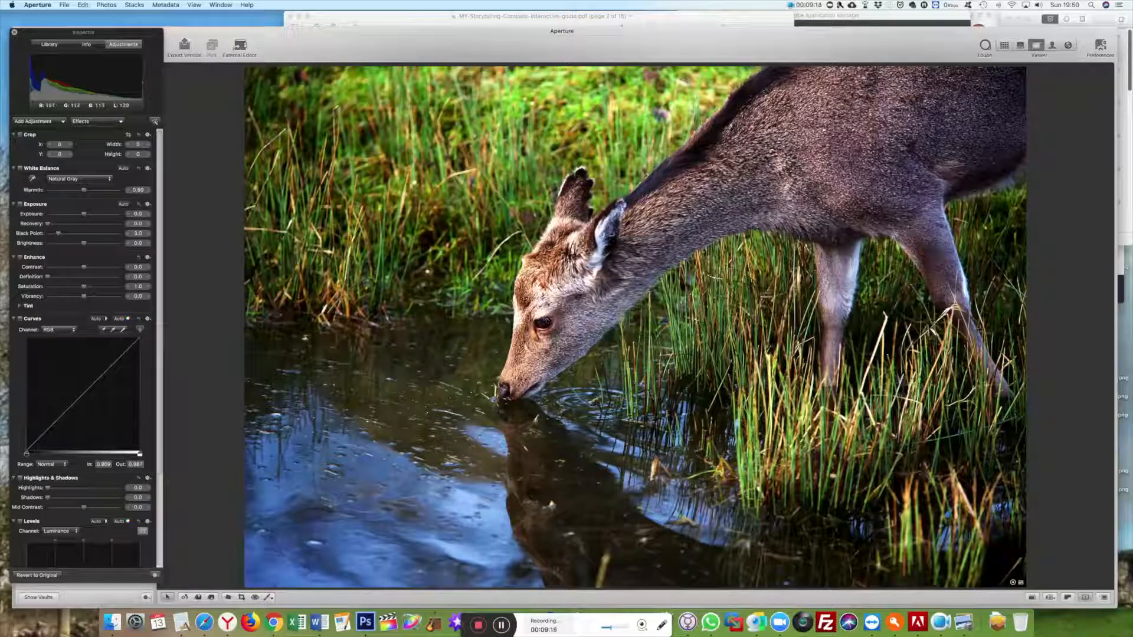
pyautogui.click(36, 122)
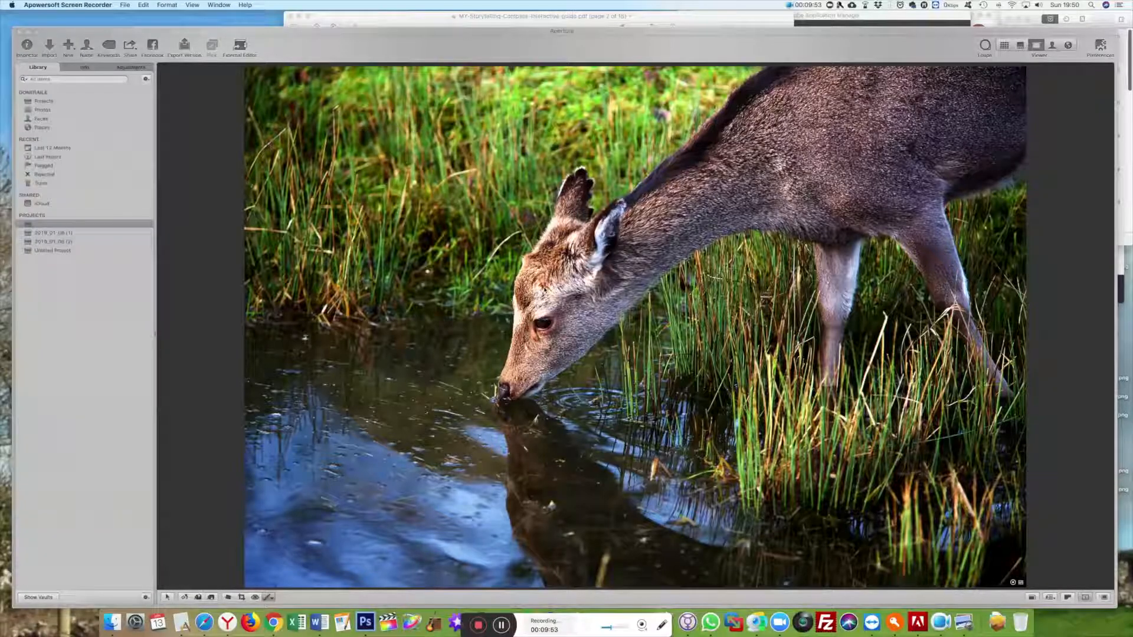
# - Switch to Photoshop and draw a Lasso selection around the inside of the deer's eye
pyautogui.press('super+Tab')
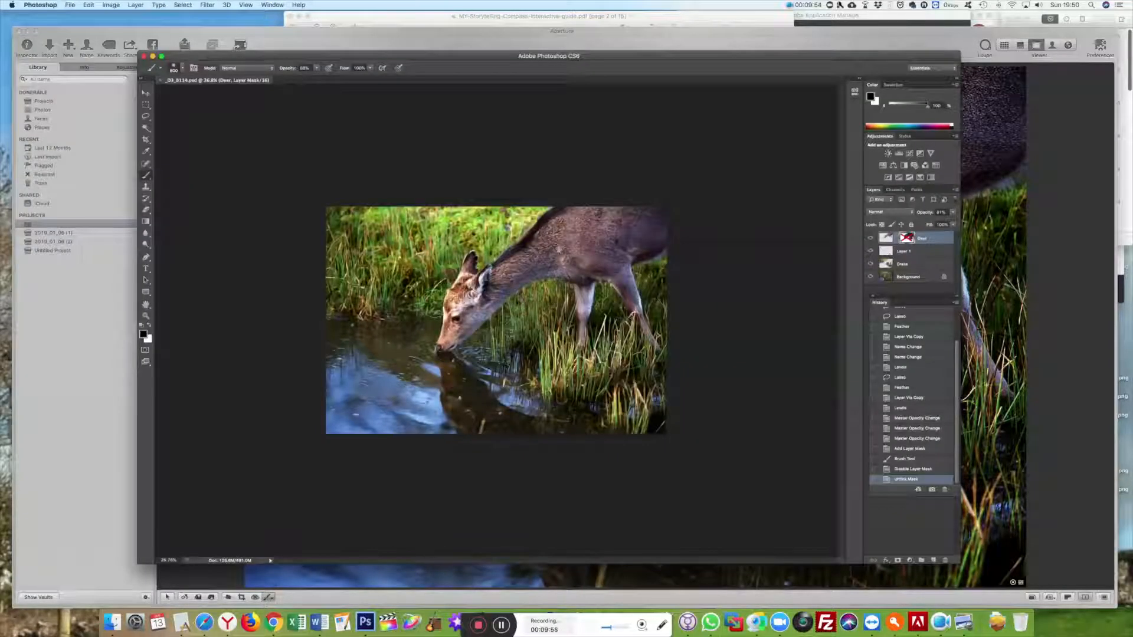
pyautogui.scroll(-10, 459, 321)
pyautogui.scroll(15, 459, 321)
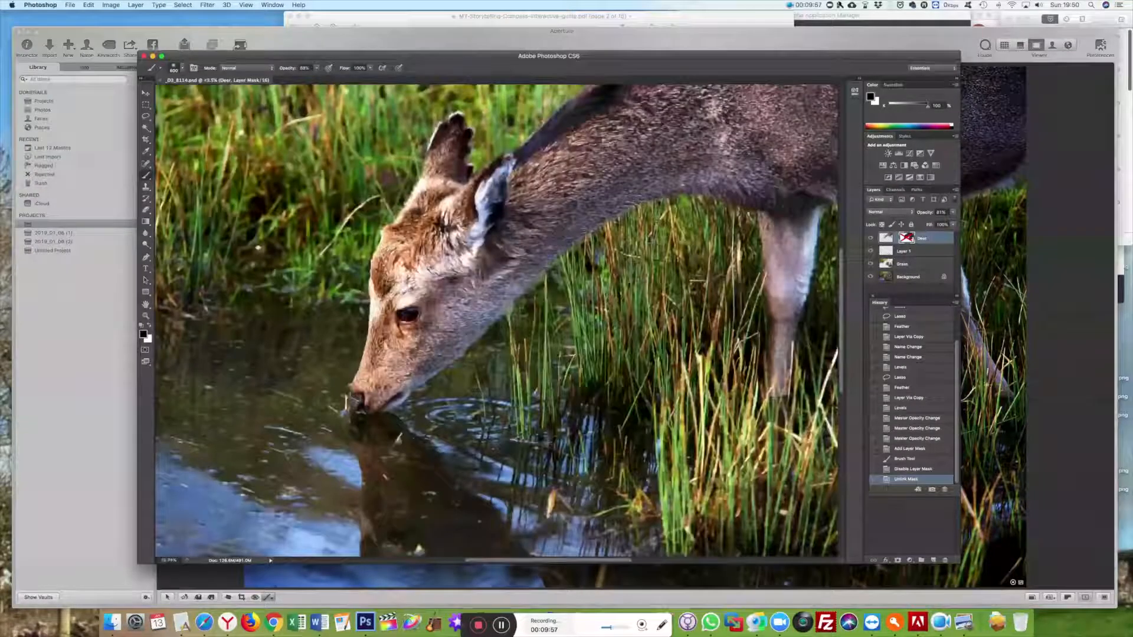
pyautogui.scroll(10, 454, 320)
pyautogui.scroll(-6, 454, 320)
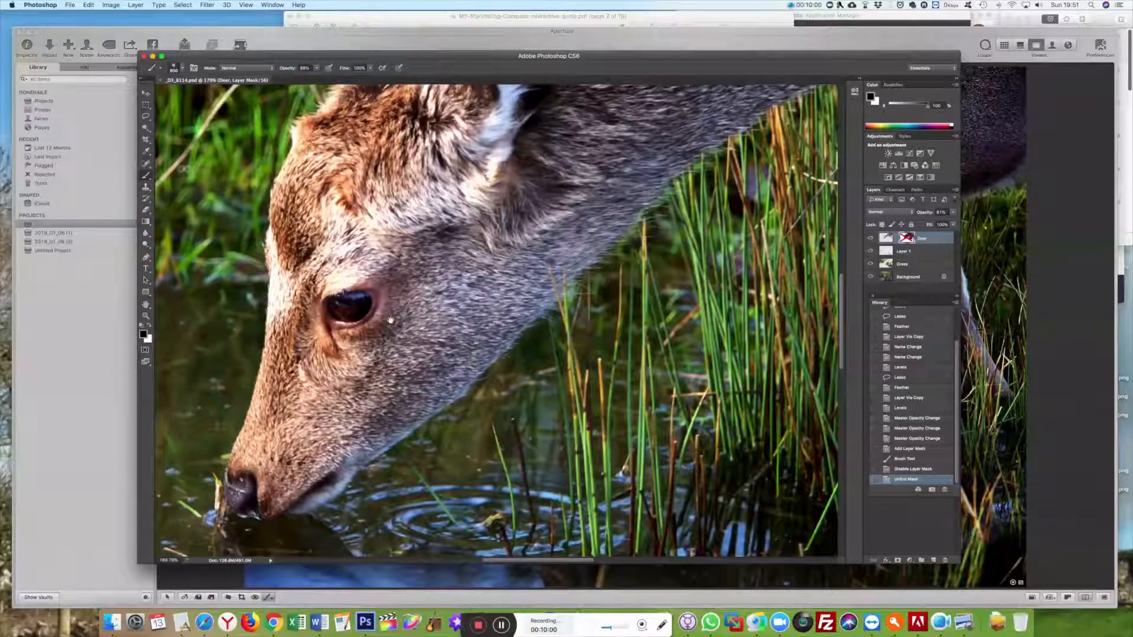
pyautogui.moveTo(391, 320); pyautogui.dragTo(565, 326)
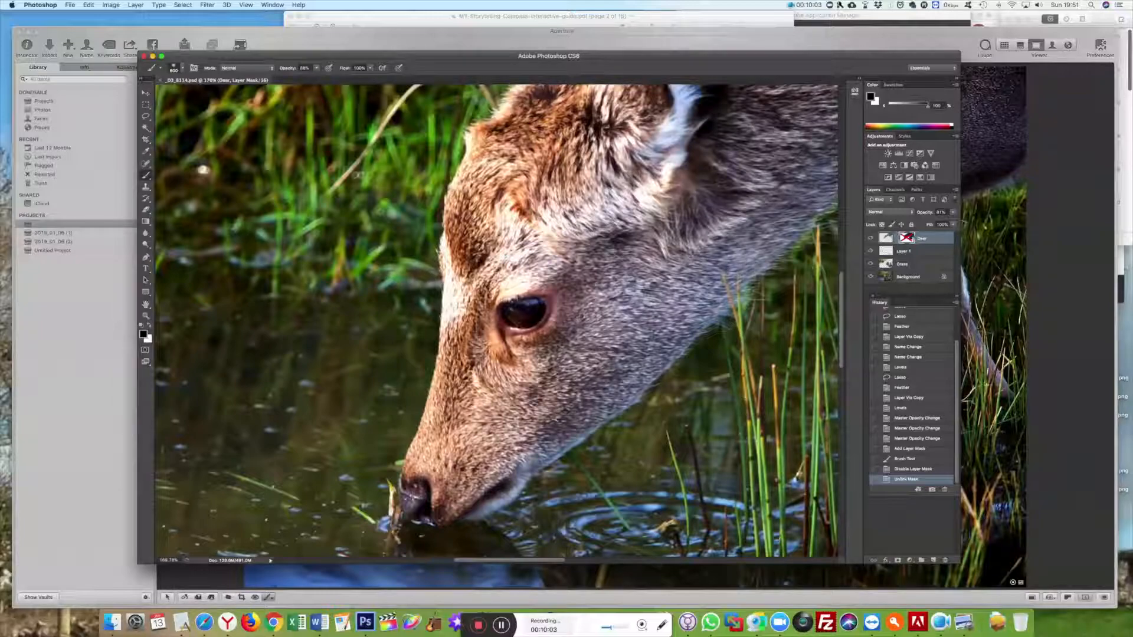
pyautogui.scroll(4, 529, 326)
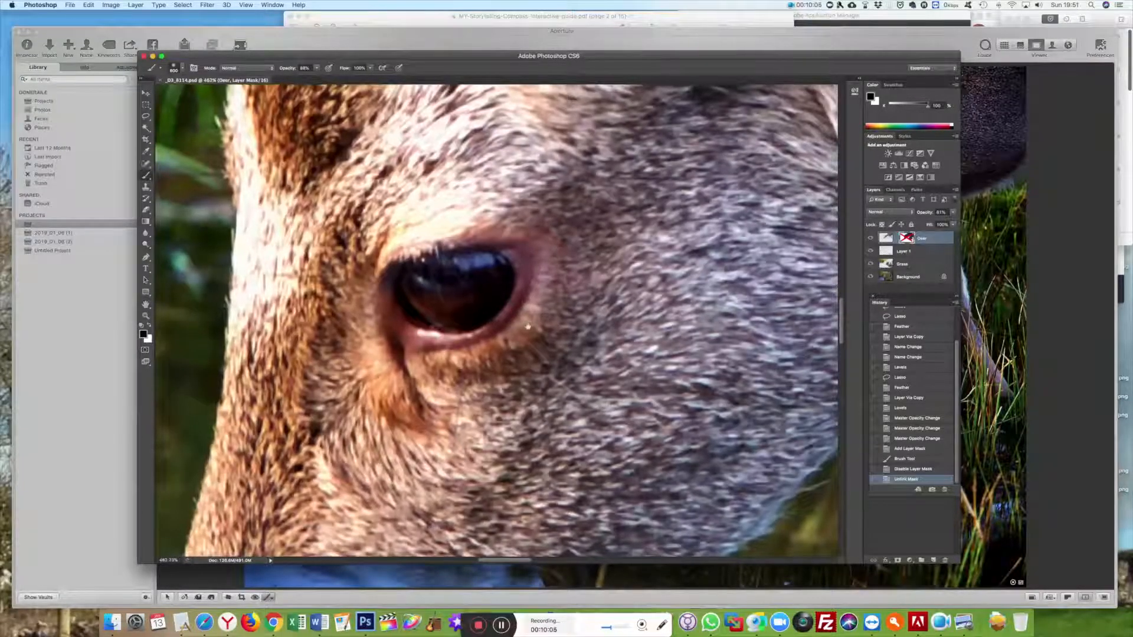
pyautogui.moveTo(528, 327); pyautogui.dragTo(599, 356)
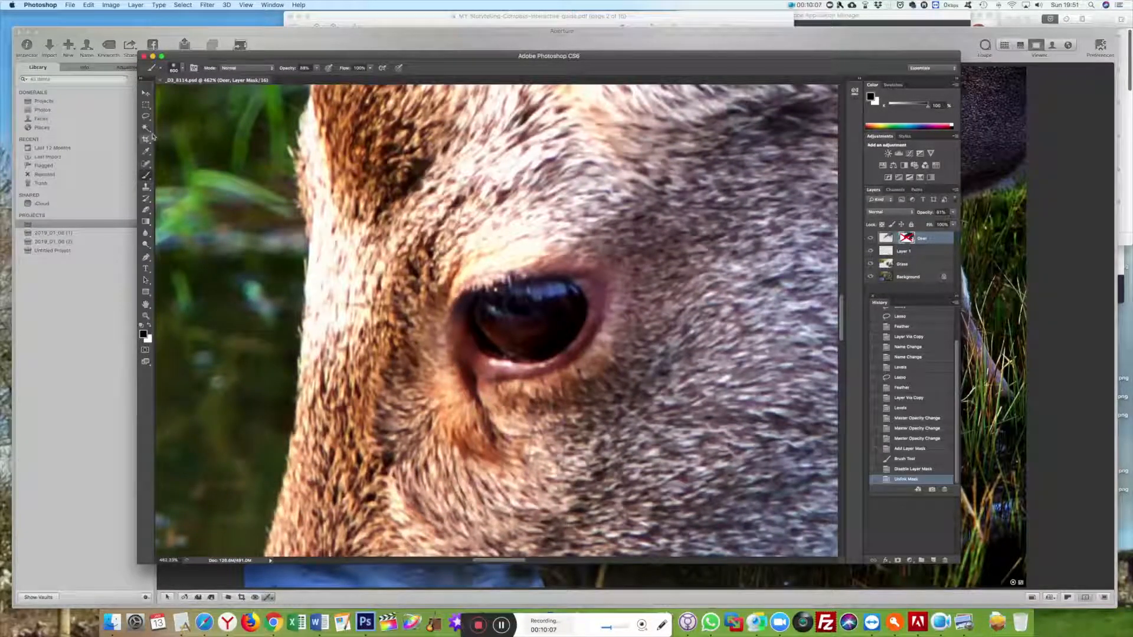
pyautogui.click(145, 116)
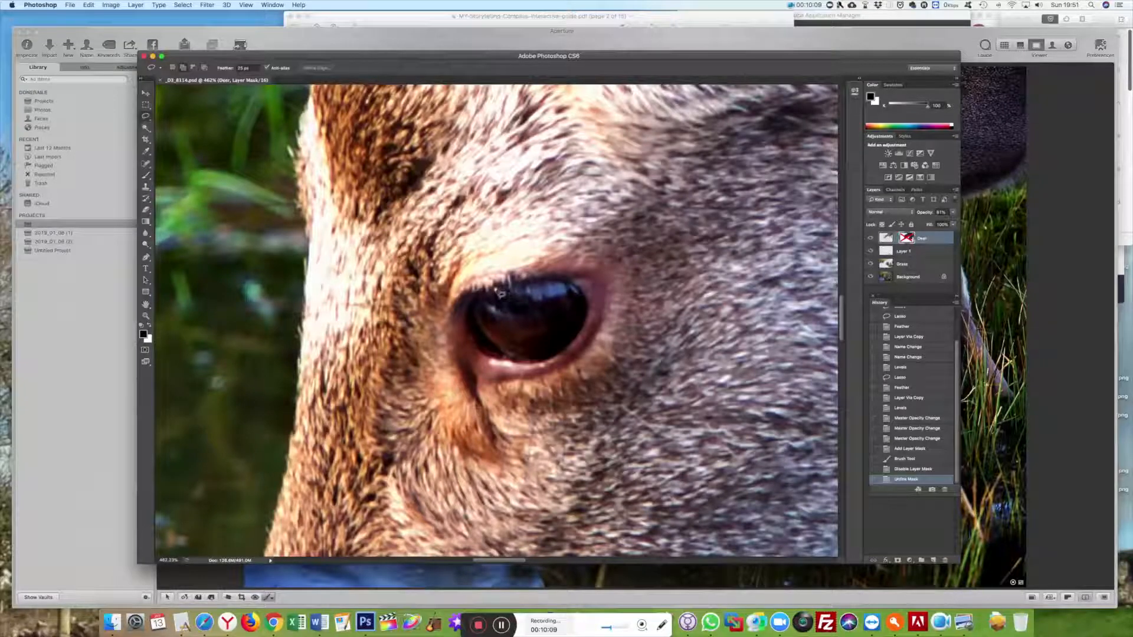
pyautogui.moveTo(499, 293)
pyautogui.mouseDown()
pyautogui.moveTo(499, 348)
pyautogui.moveTo(535, 357)
pyautogui.moveTo(575, 338)
pyautogui.moveTo(585, 308)
pyautogui.moveTo(555, 287)
pyautogui.moveTo(524, 288)
pyautogui.mouseUp()
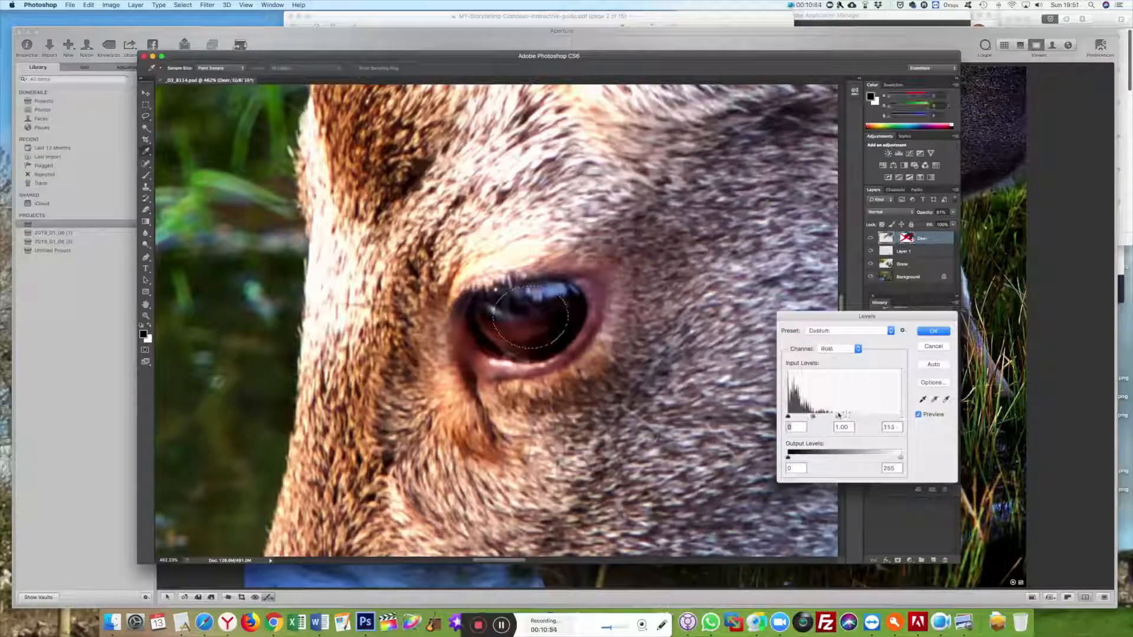
# - Try brightening the eye directly on the Deer layer with Levels, midtones 1.55 and white 134, and deselect it
pyautogui.moveTo(838, 414); pyautogui.dragTo(809, 418)
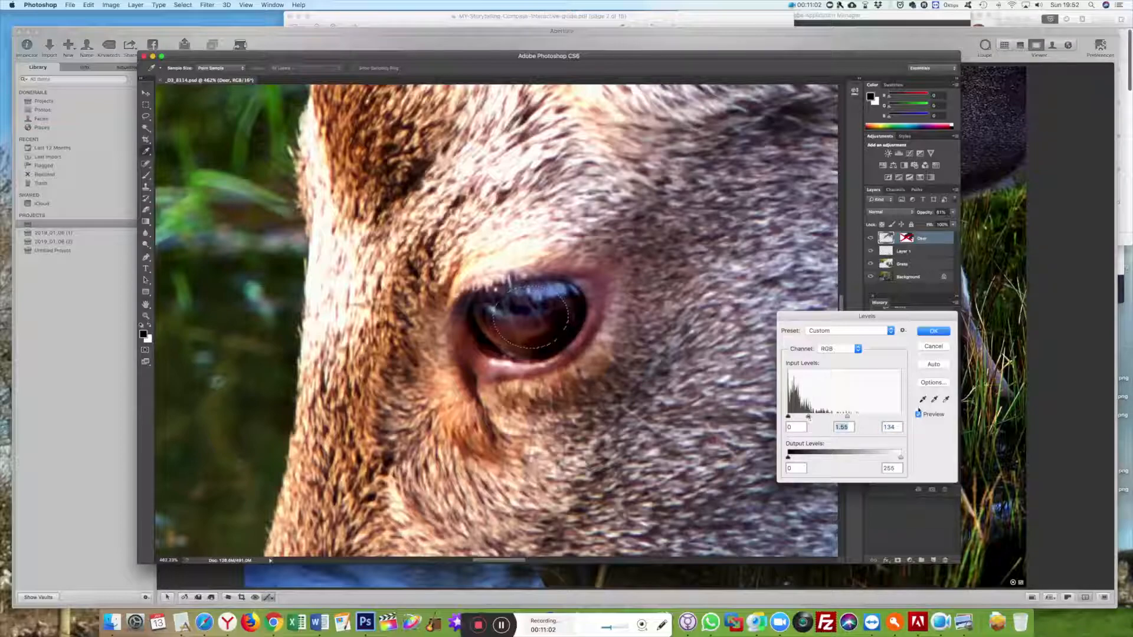
pyautogui.click(918, 415)
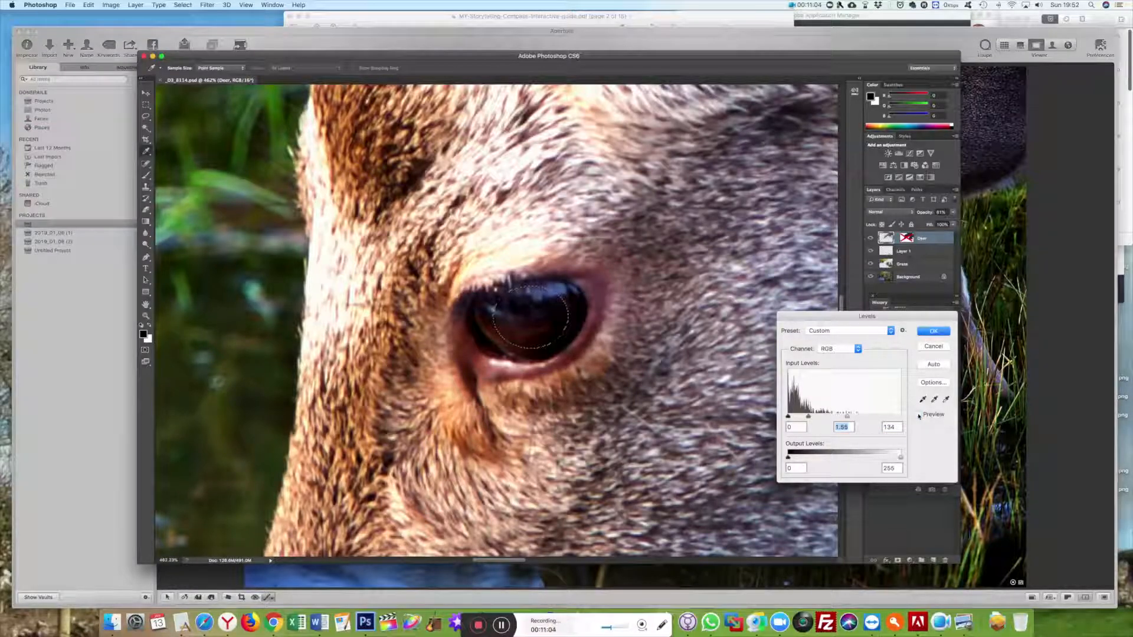
pyautogui.click(919, 415)
pyautogui.click(933, 331)
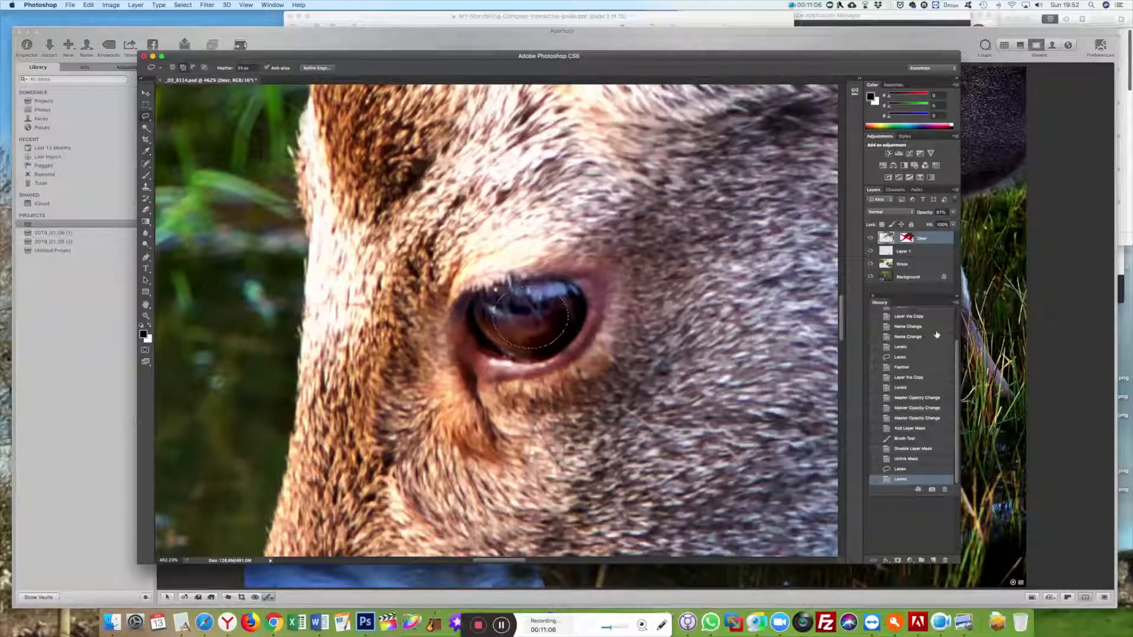
pyautogui.press('super+d')
pyautogui.press('super+0')
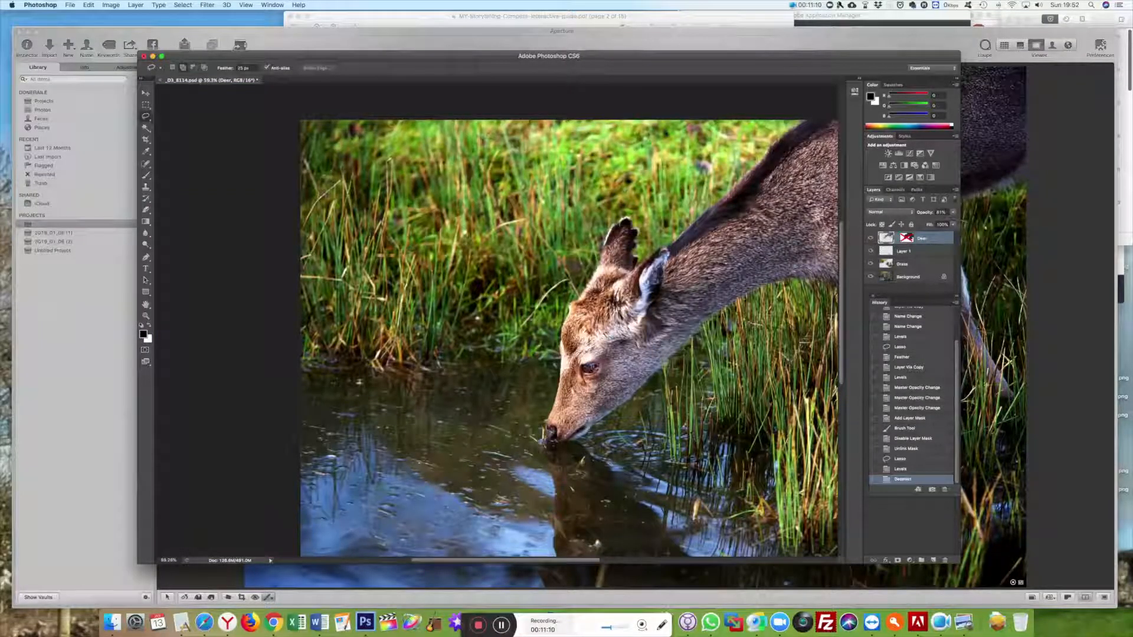
# - Revert the document history to the Lasso selection of the eye, discarding the Levels change and deselection
pyautogui.scroll(2, 593, 366)
pyautogui.scroll(-1, 672, 375)
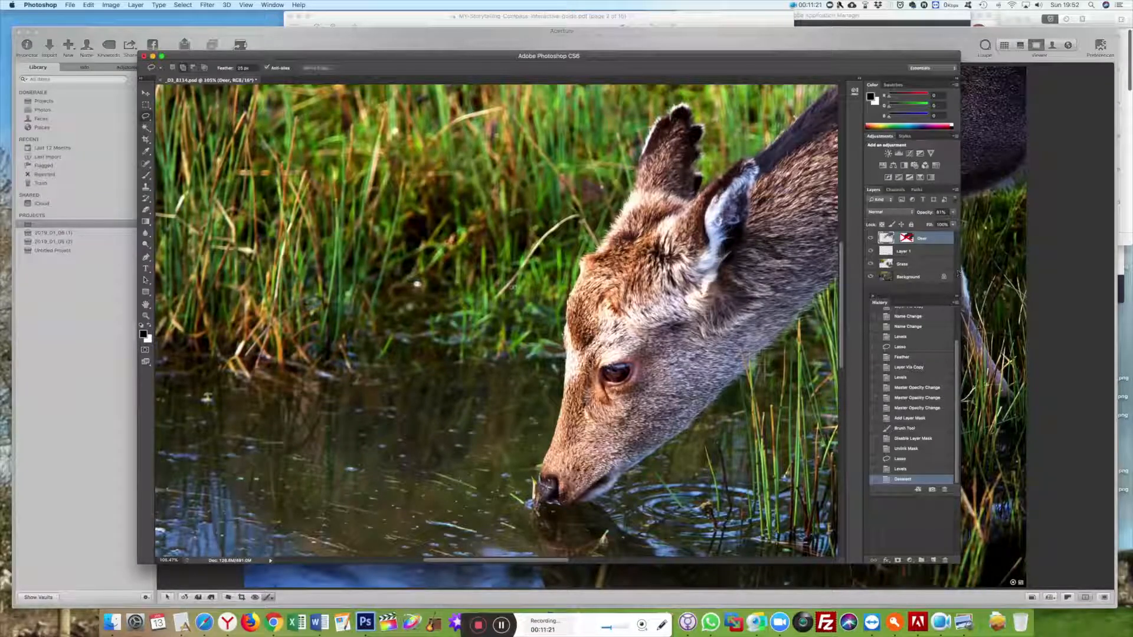
pyautogui.click(899, 460)
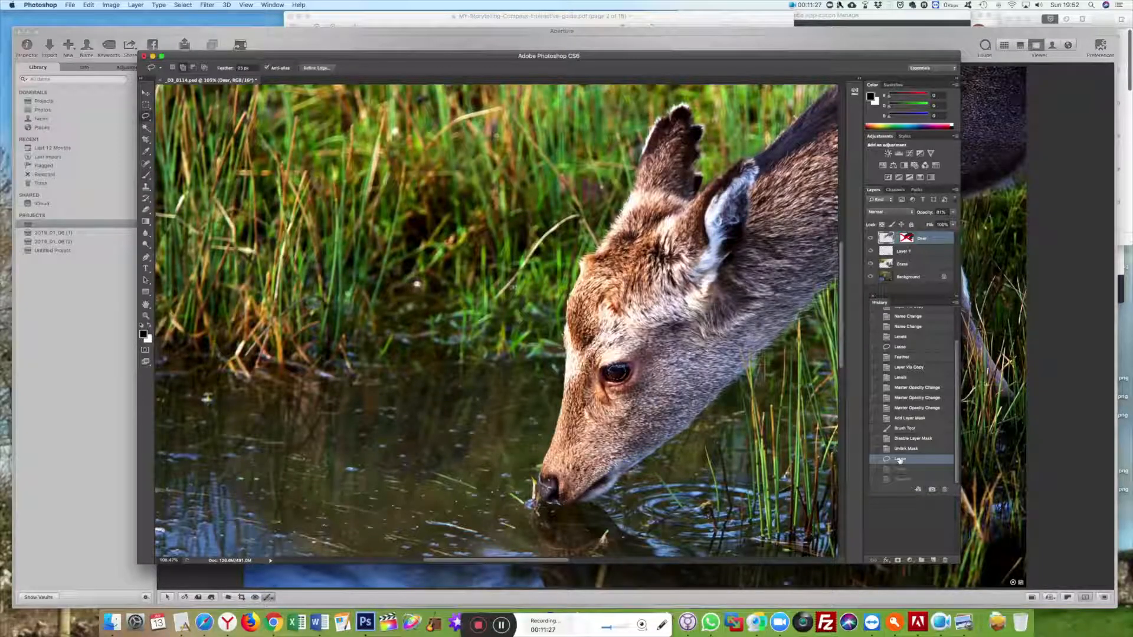
# - Copy the selected eye area to a new layer with Layer Via Copy
pyautogui.click(182, 6)
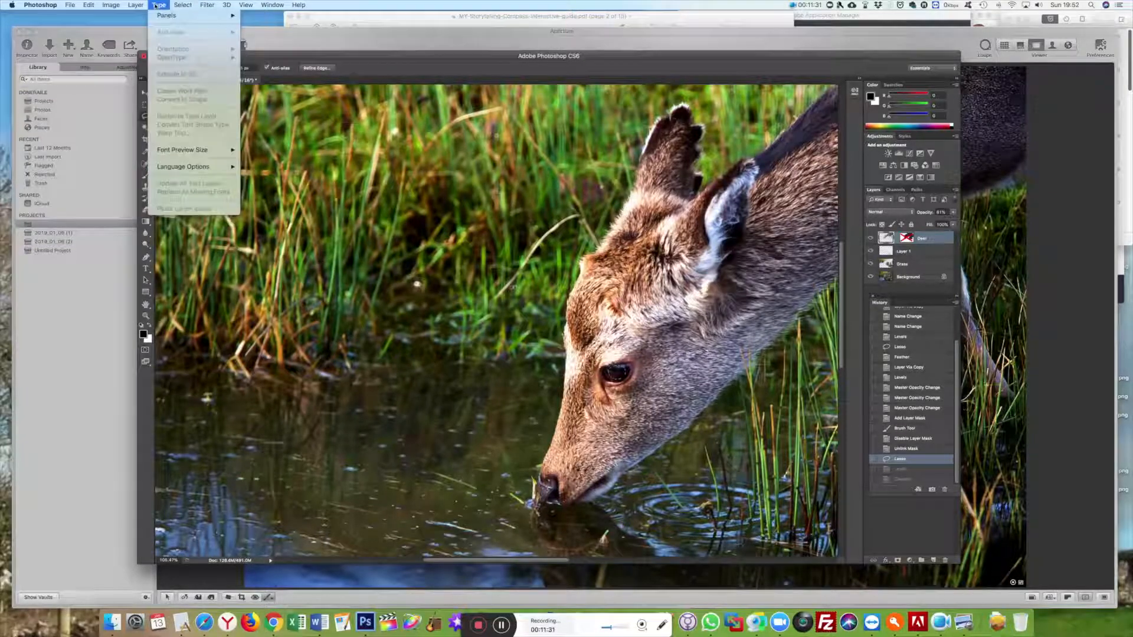
pyautogui.moveTo(140, 5)
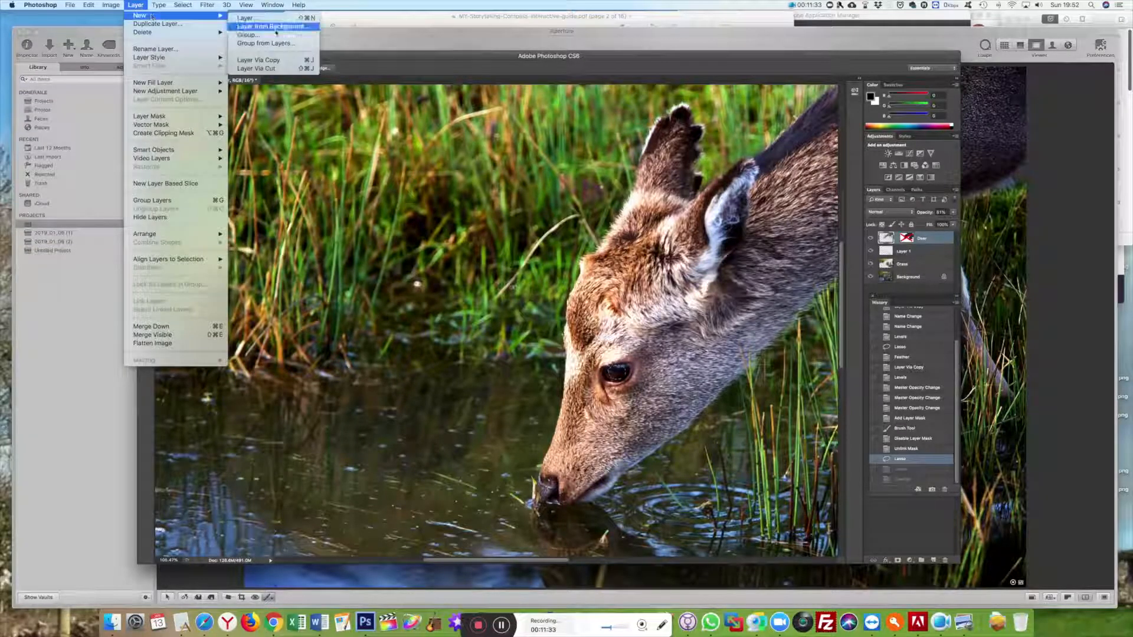
pyautogui.click(279, 61)
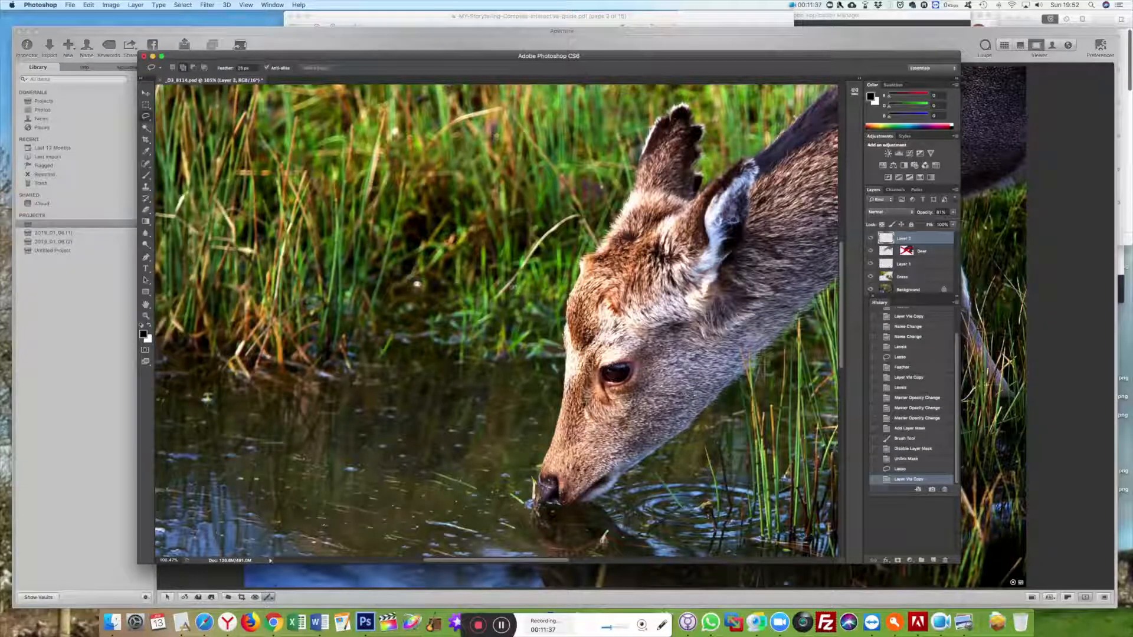
# - Brighten the copied eye layer with Levels, raising the midtones to about 2.28 and slightly lowering the white input level
pyautogui.press('super+l')
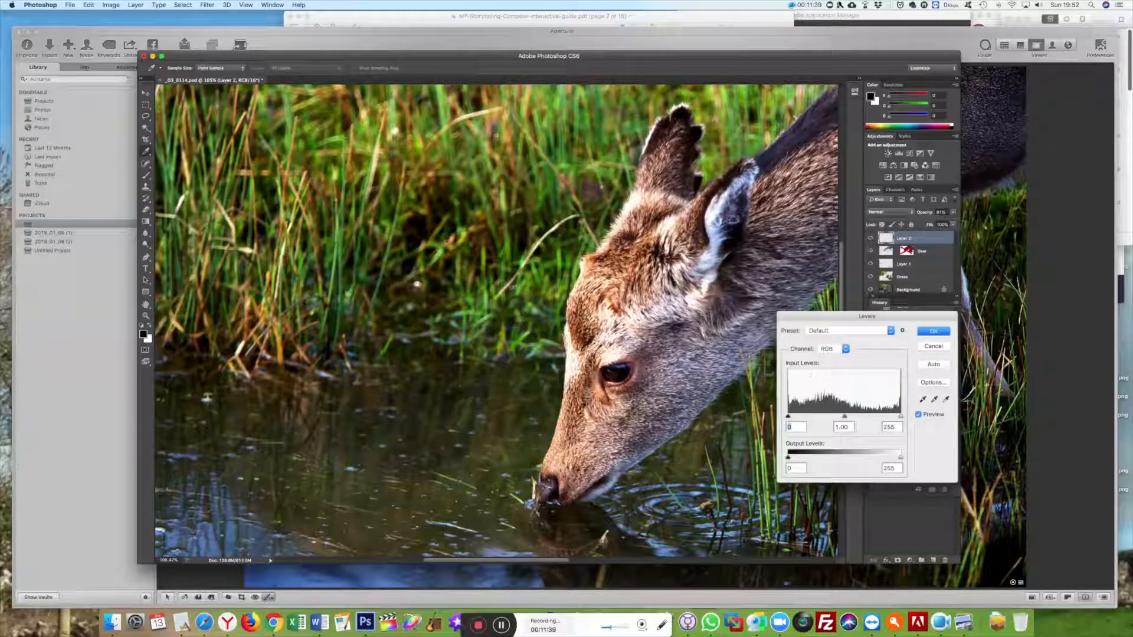
pyautogui.moveTo(901, 417)
pyautogui.mouseDown()
pyautogui.moveTo(887, 419)
pyautogui.moveTo(902, 419)
pyautogui.mouseUp()
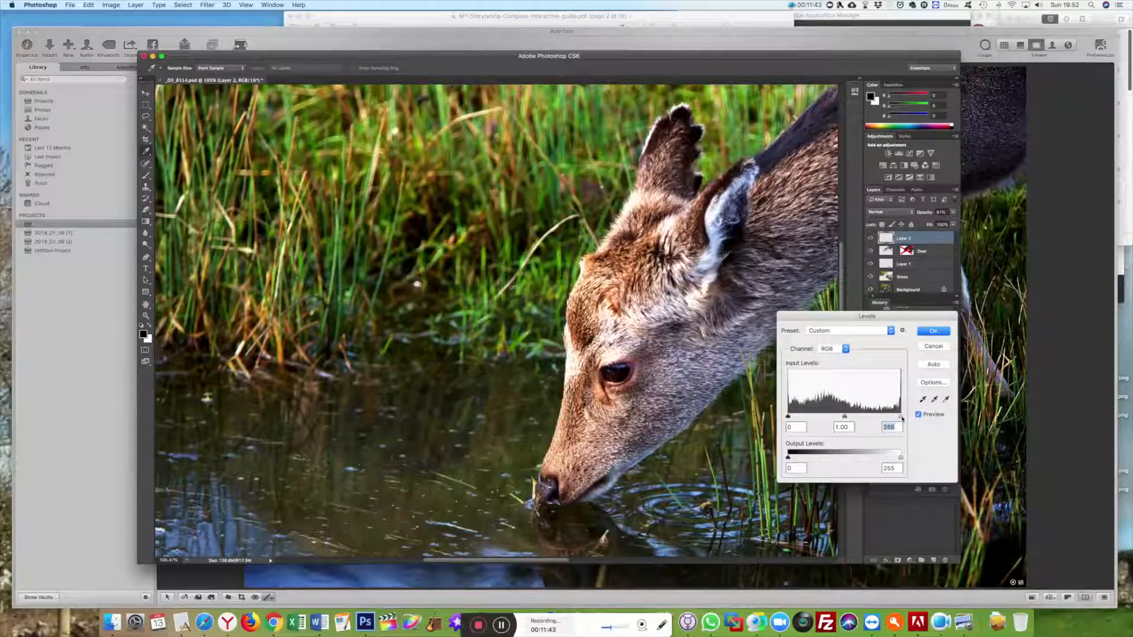
pyautogui.moveTo(885, 317); pyautogui.dragTo(808, 406)
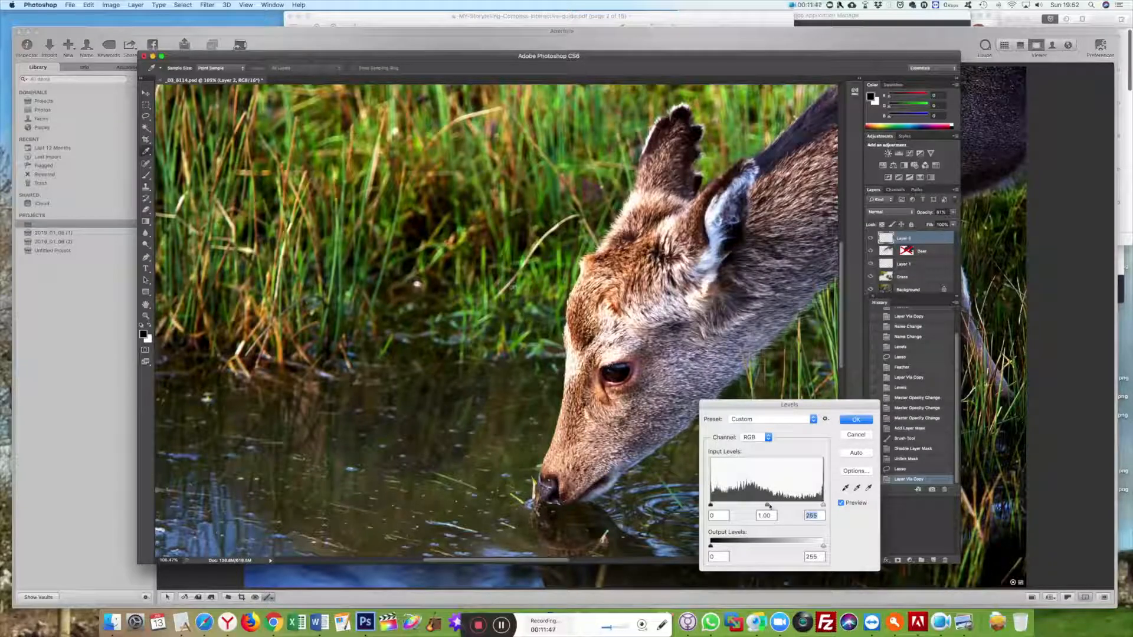
pyautogui.moveTo(767, 505); pyautogui.dragTo(734, 504)
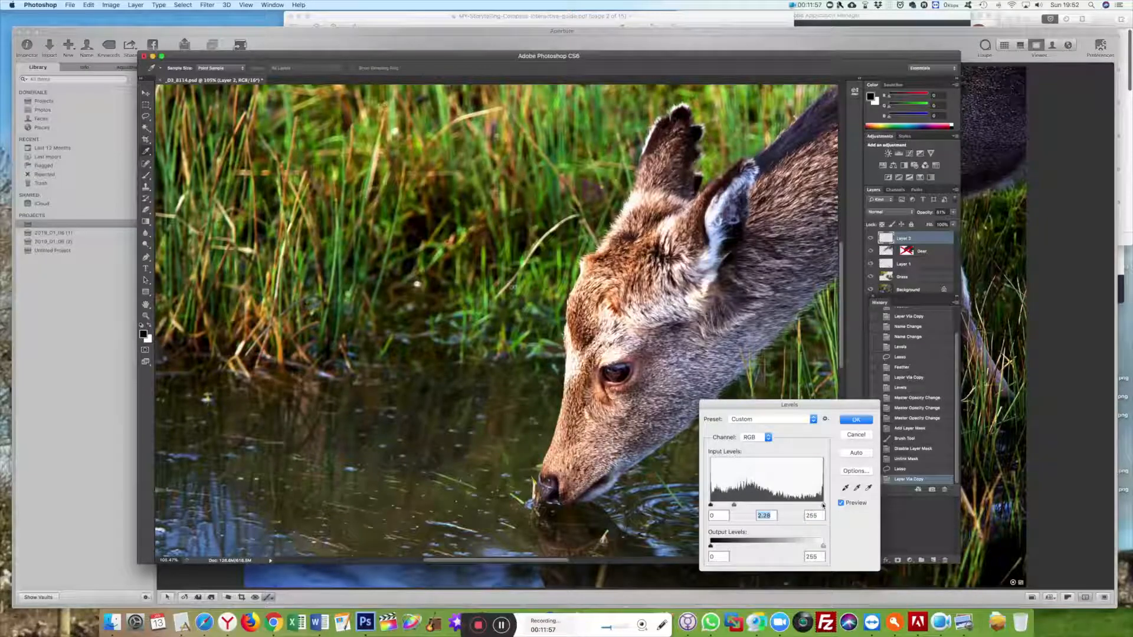
pyautogui.moveTo(824, 506); pyautogui.dragTo(816, 506)
pyautogui.click(856, 420)
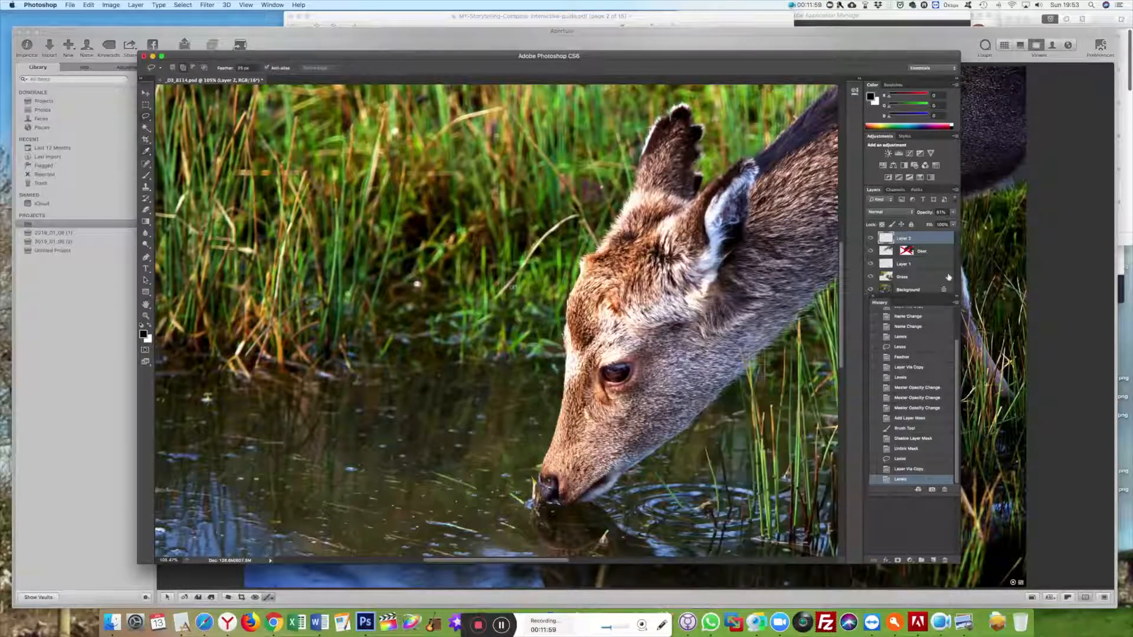
# - Compare the image with the eye layer hidden and shown, and reduce that layer's fill to about 46%
pyautogui.click(872, 239)
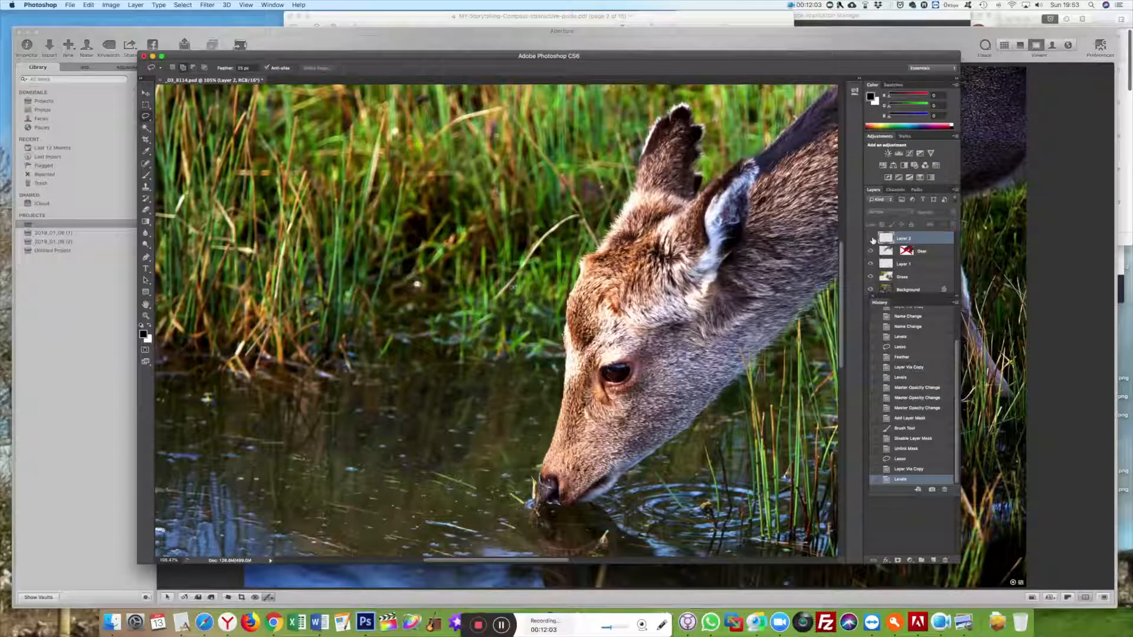
pyautogui.click(873, 239)
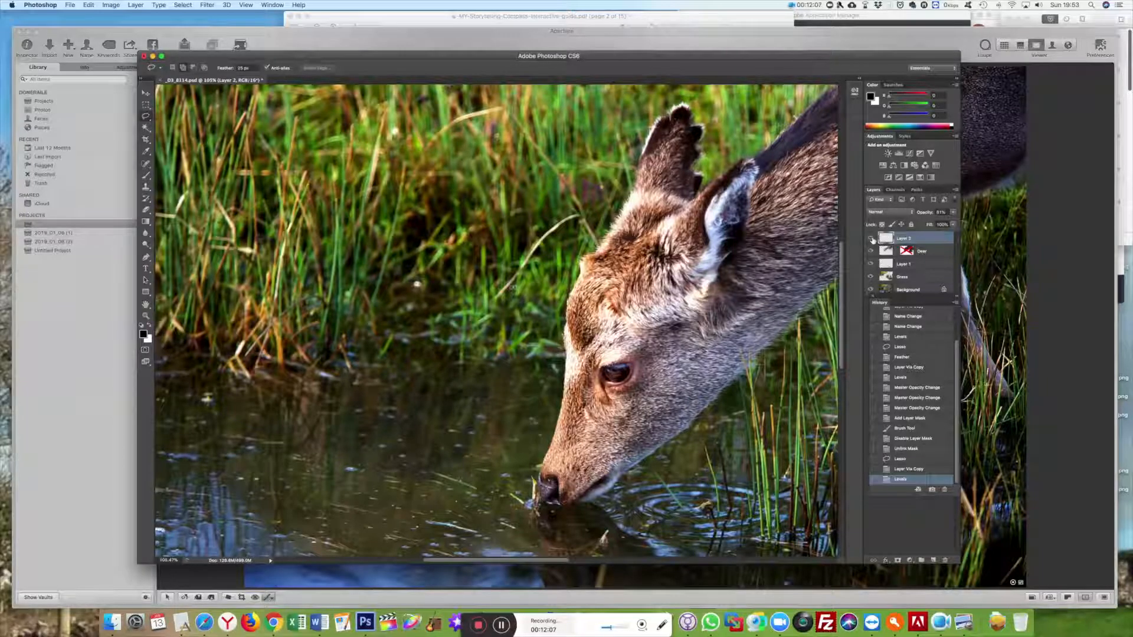
pyautogui.click(953, 225)
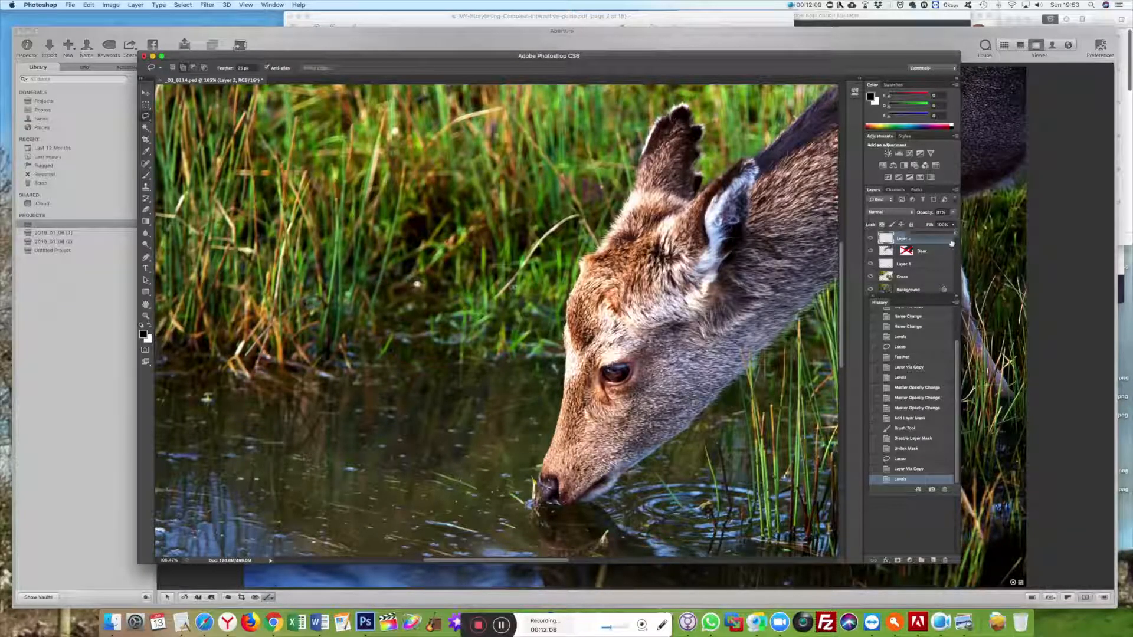
pyautogui.moveTo(947, 237)
pyautogui.mouseDown()
pyautogui.moveTo(921, 237)
pyautogui.moveTo(932, 237)
pyautogui.mouseUp()
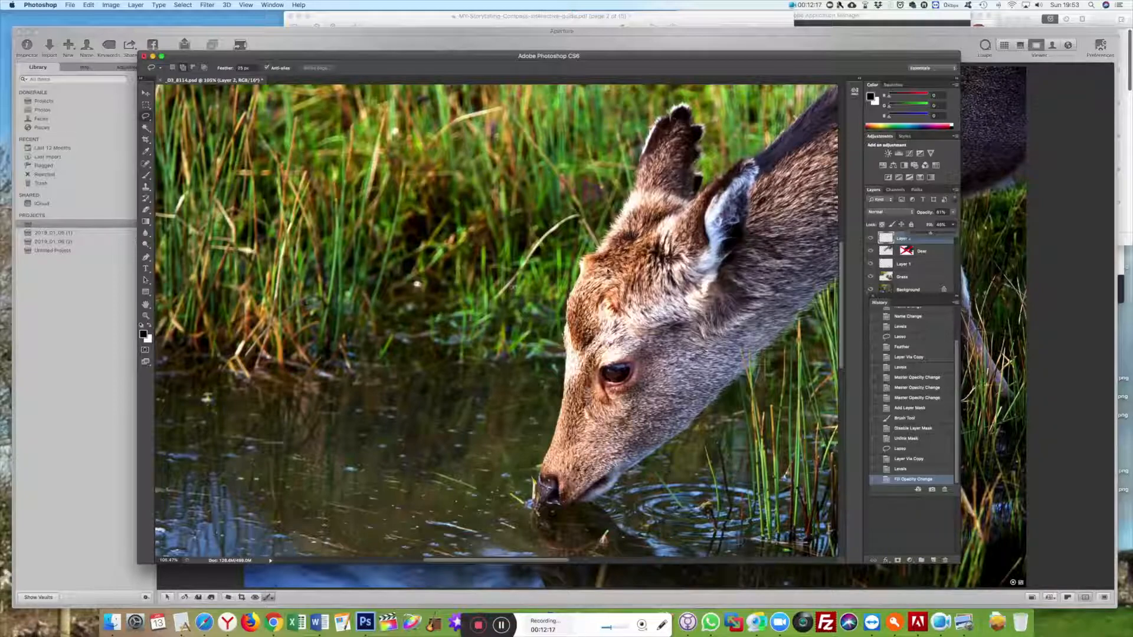
# - Save the layered deer document and quit Photoshop to return to Aperture
pyautogui.press('cmd+s')
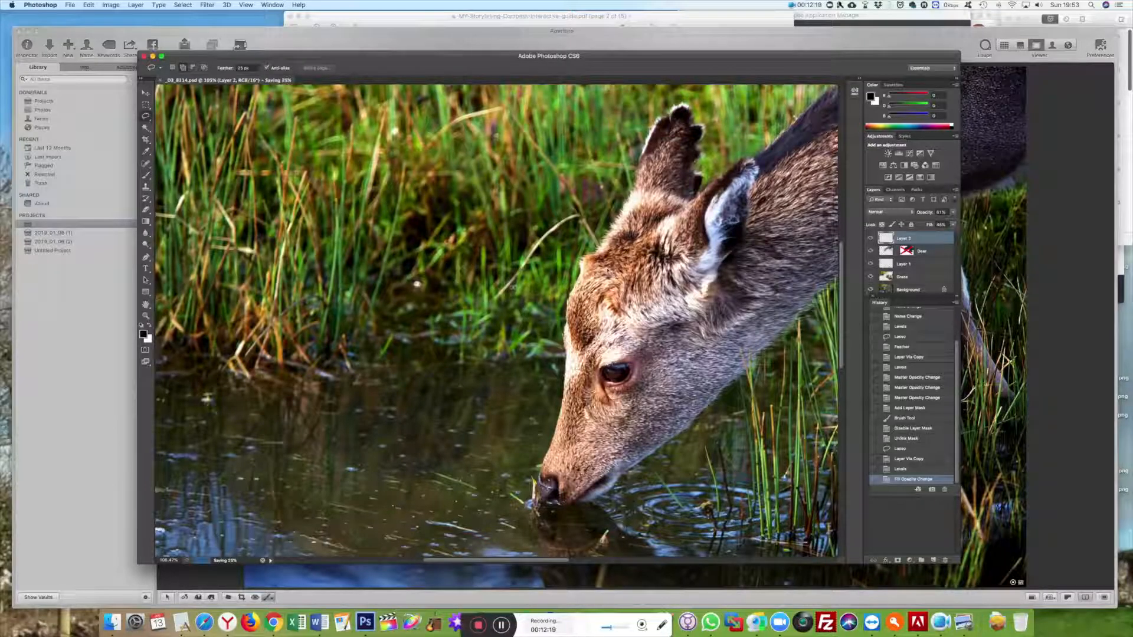
pyautogui.press('super+q')
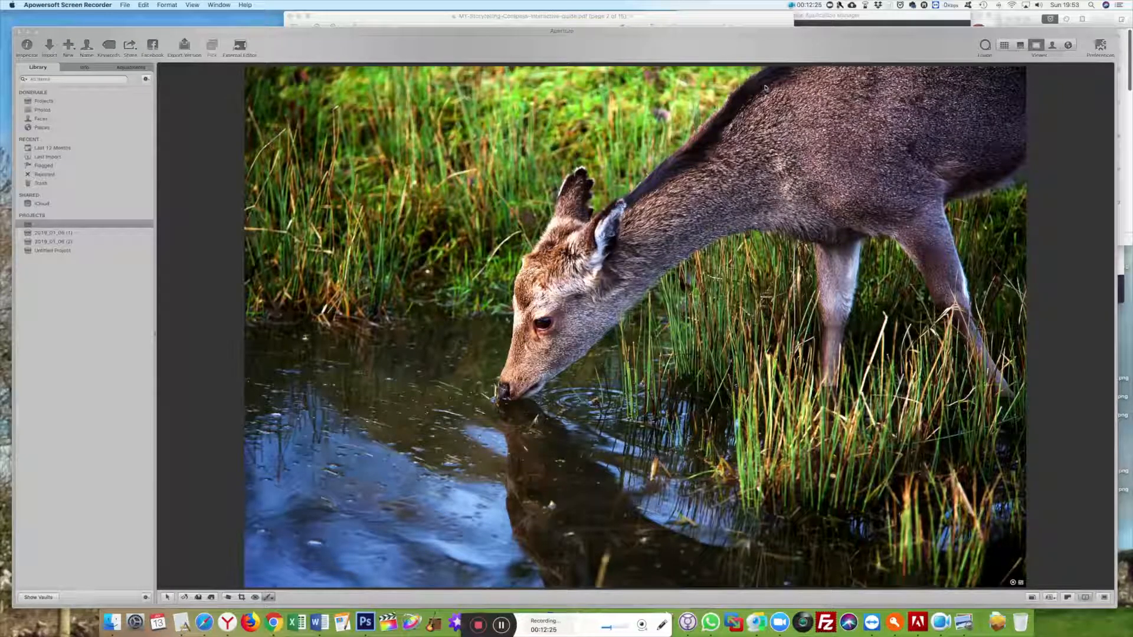
# - Reopen the edited deer photo from Aperture's thumbnail browser in the full viewer and dismiss the Dodge brush settings
pyautogui.click(1005, 45)
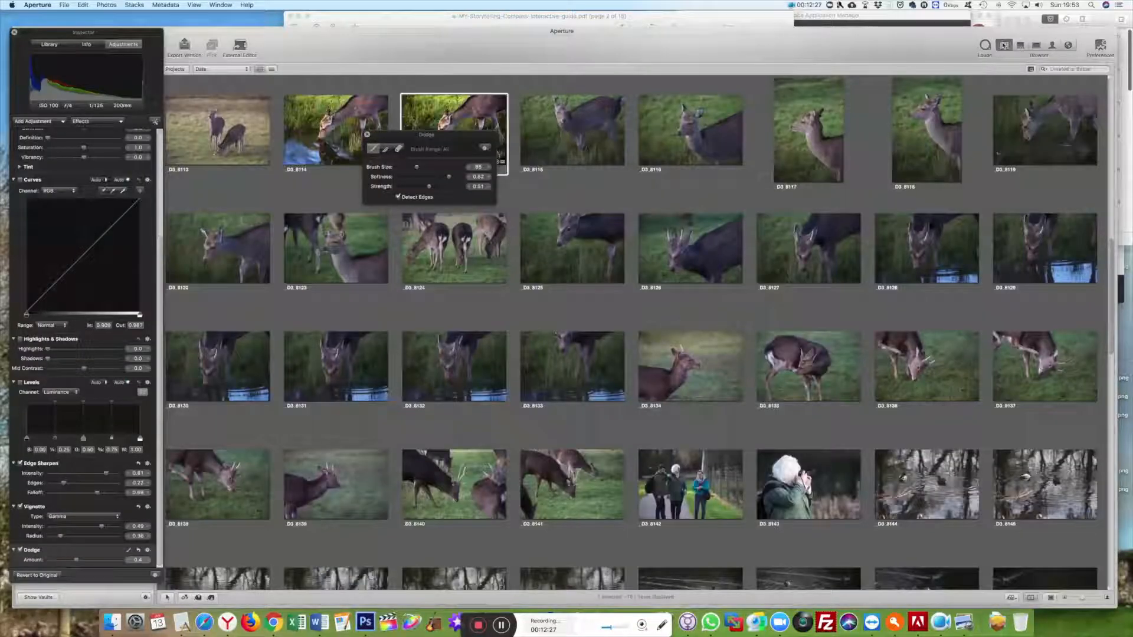
pyautogui.moveTo(429, 136); pyautogui.dragTo(673, 125)
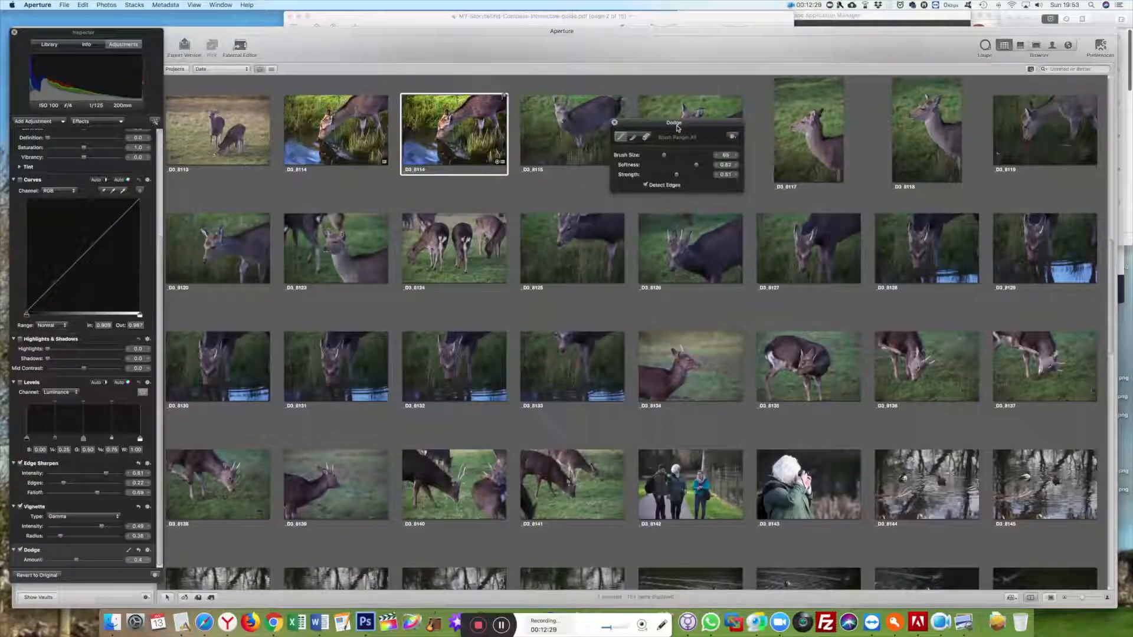
pyautogui.doubleClick(447, 139)
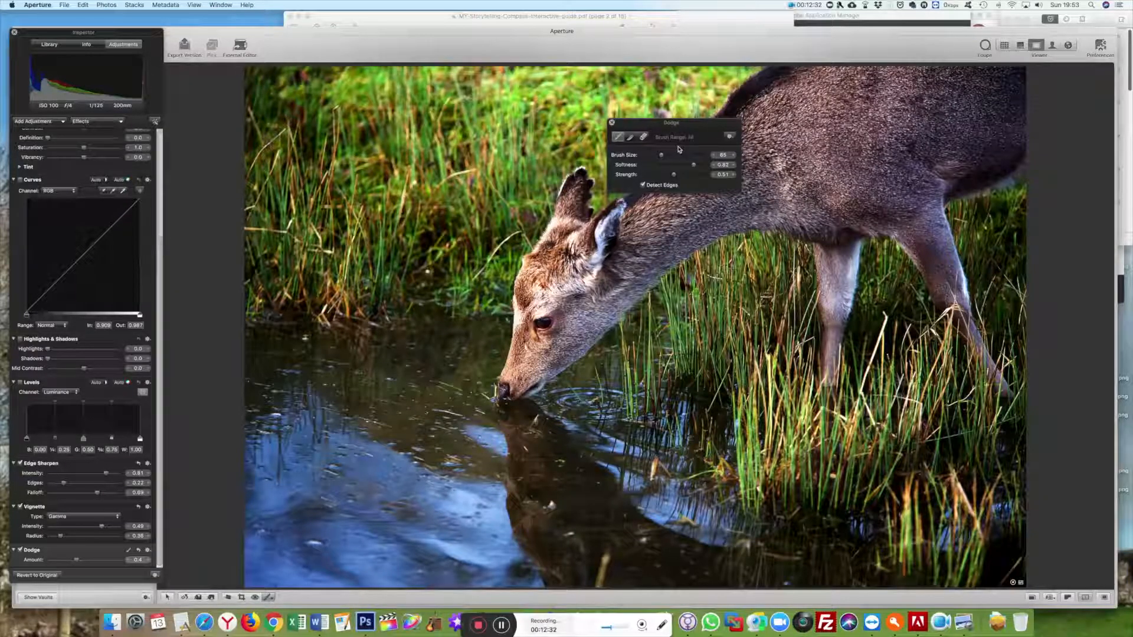
pyautogui.click(612, 123)
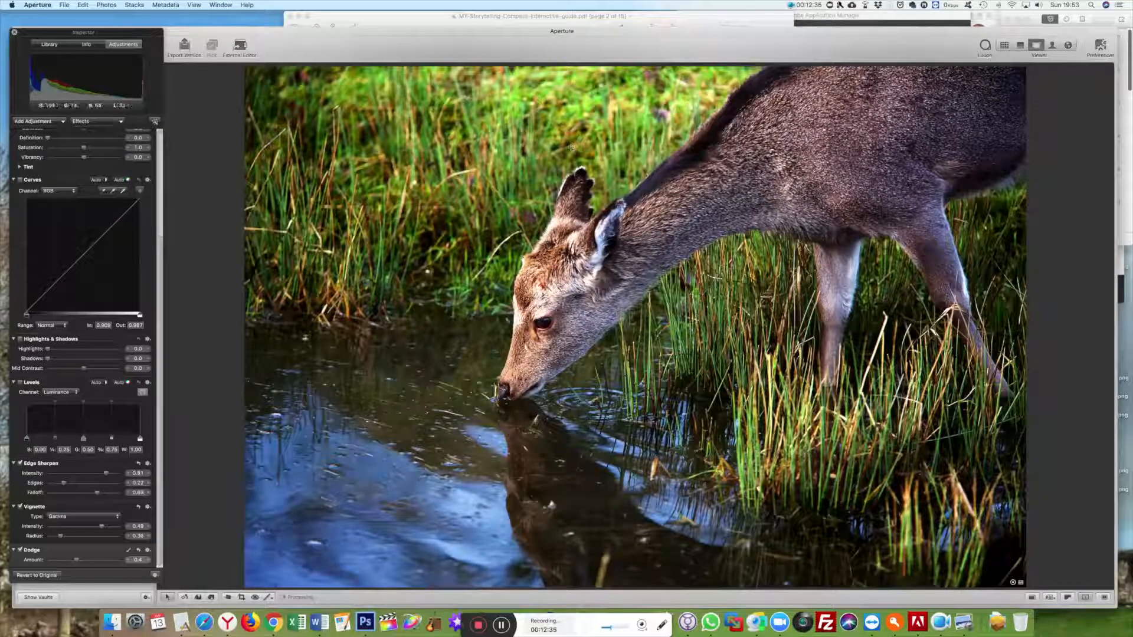